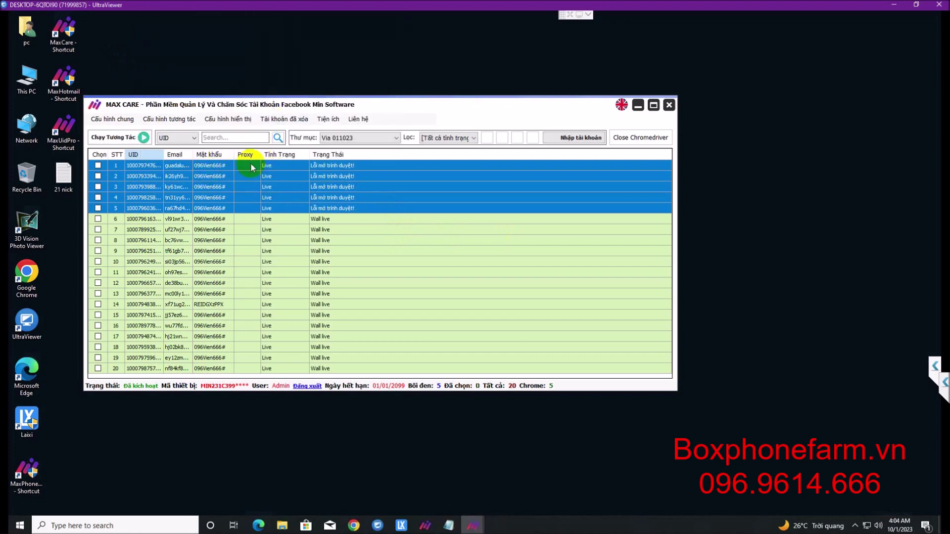
Step: Open the MaxCare shortcut's file location and run its chromedriver application to check the ChromeDriver version
{"action": "left_click_drag", "start_coordinate": [253, 104], "coordinate": [371, 99]}
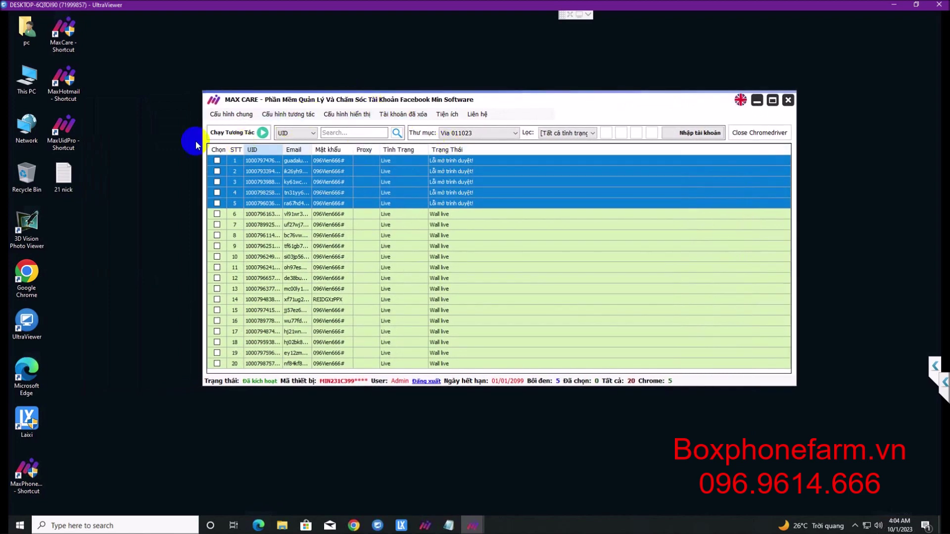
{"action": "double_click", "coordinate": [28, 273]}
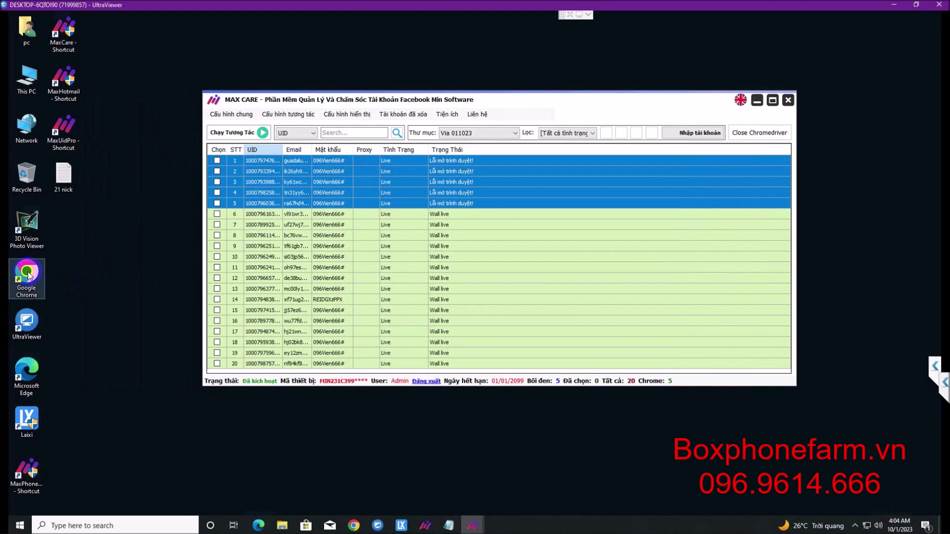
{"action": "left_click", "coordinate": [64, 38]}
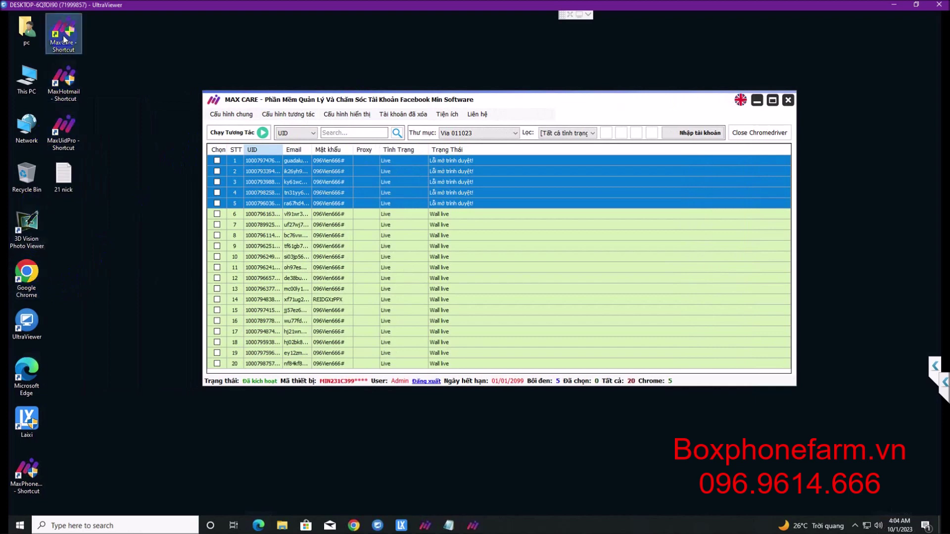
{"action": "right_click", "coordinate": [63, 37]}
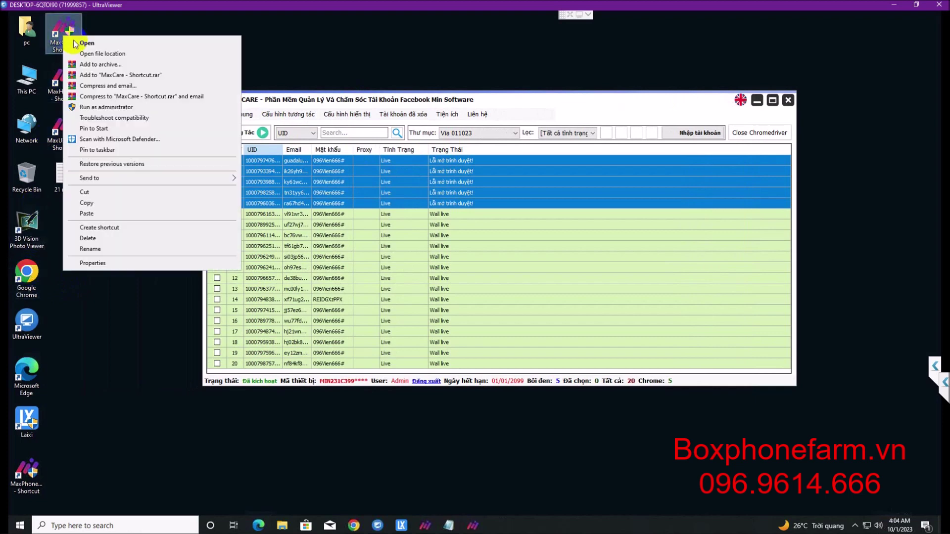
{"action": "left_click", "coordinate": [96, 55]}
{"action": "scroll", "coordinate": [371, 297], "scroll_direction": "down", "scroll_amount": 7}
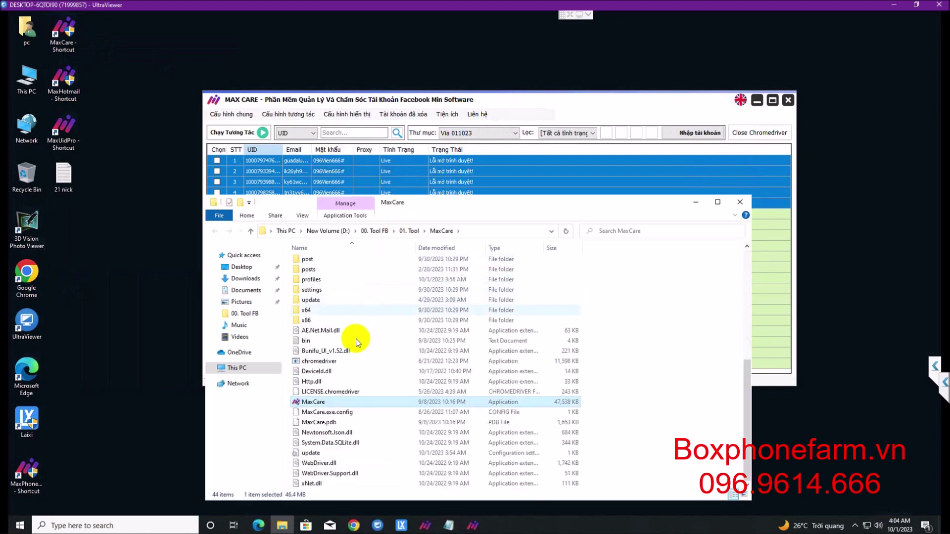
{"action": "double_click", "coordinate": [333, 363]}
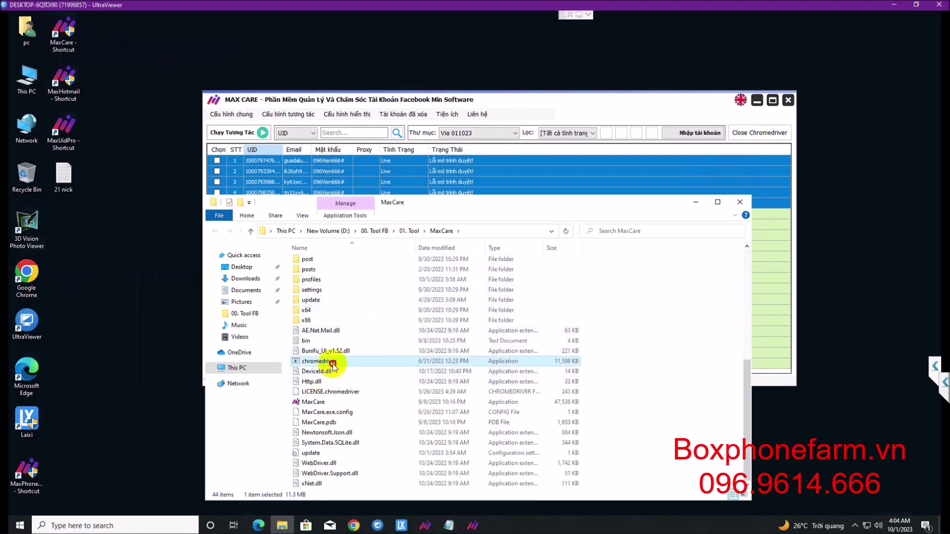
{"action": "left_click", "coordinate": [147, 69]}
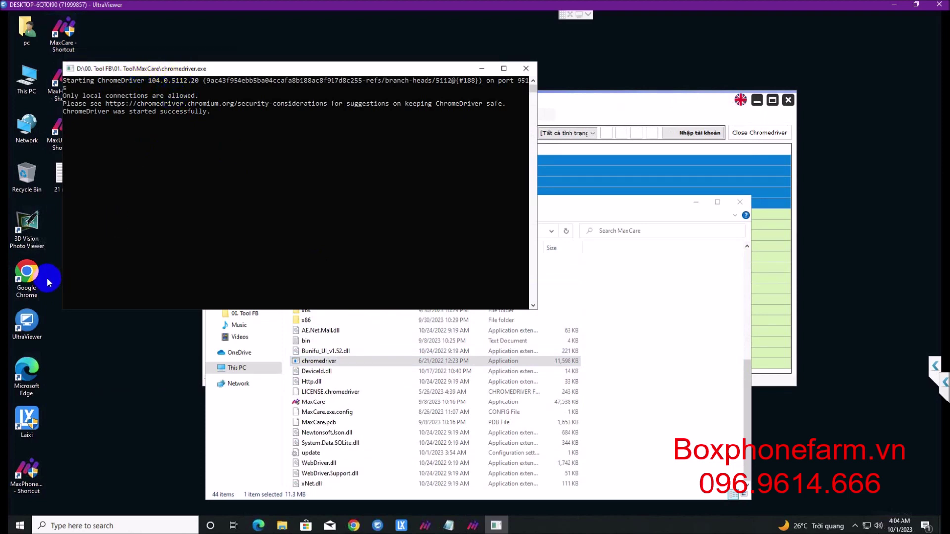
Step: Open Google Chrome's About Chrome page and compare the browser version with the ChromeDriver version in the console
{"action": "double_click", "coordinate": [34, 272]}
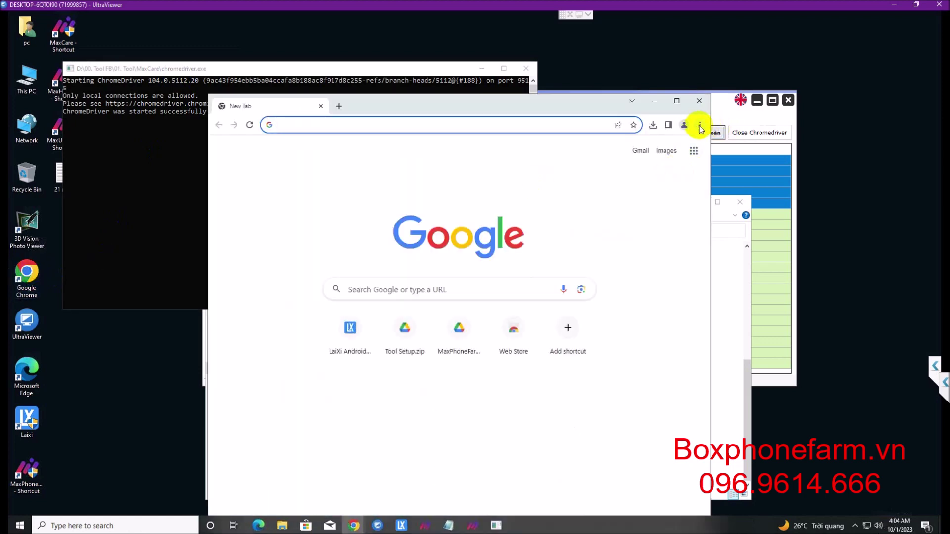
{"action": "left_click", "coordinate": [700, 125]}
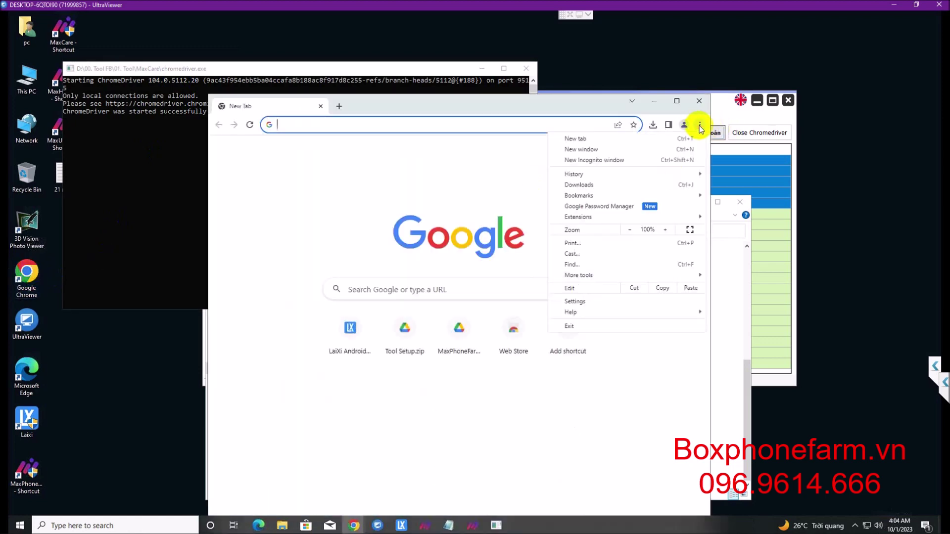
{"action": "left_click", "coordinate": [574, 302]}
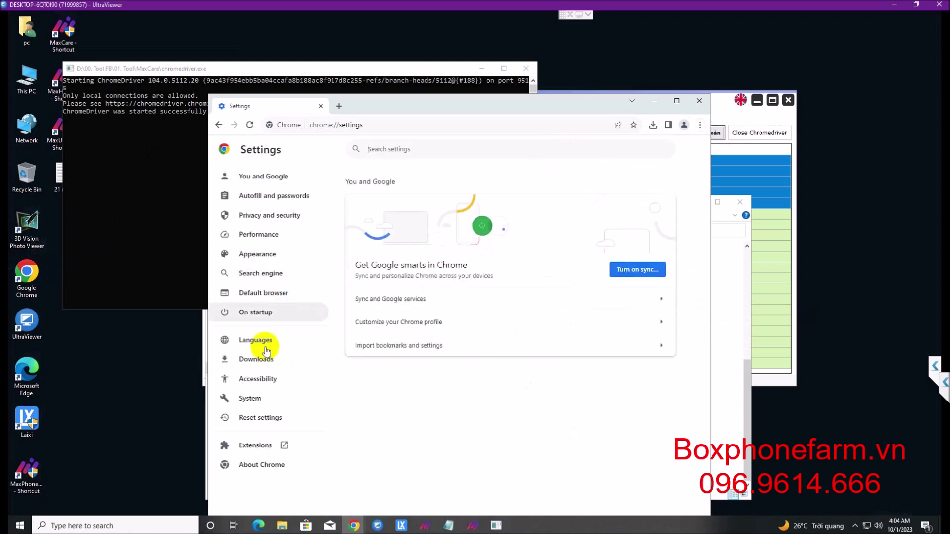
{"action": "left_click", "coordinate": [263, 465]}
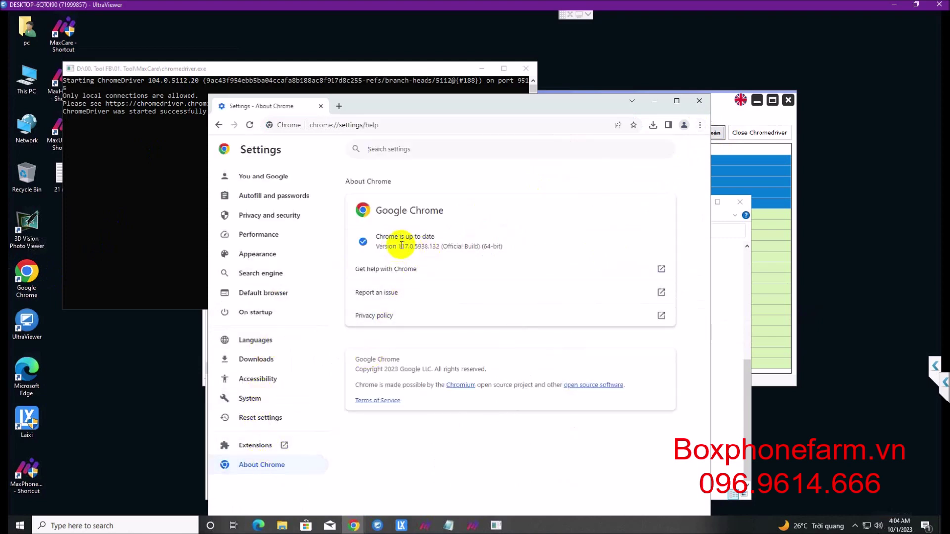
{"action": "left_click_drag", "start_coordinate": [402, 246], "coordinate": [422, 248]}
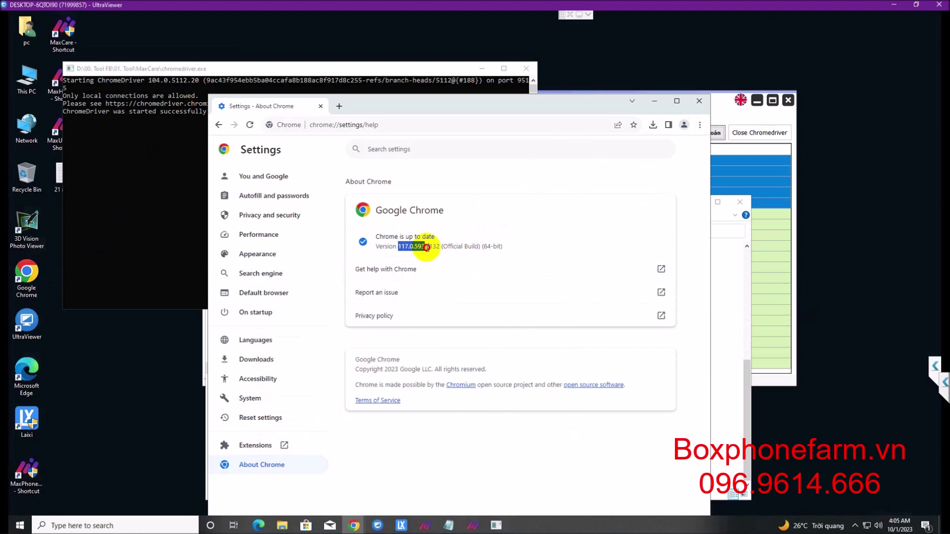
{"action": "left_click_drag", "start_coordinate": [186, 70], "coordinate": [218, 58]}
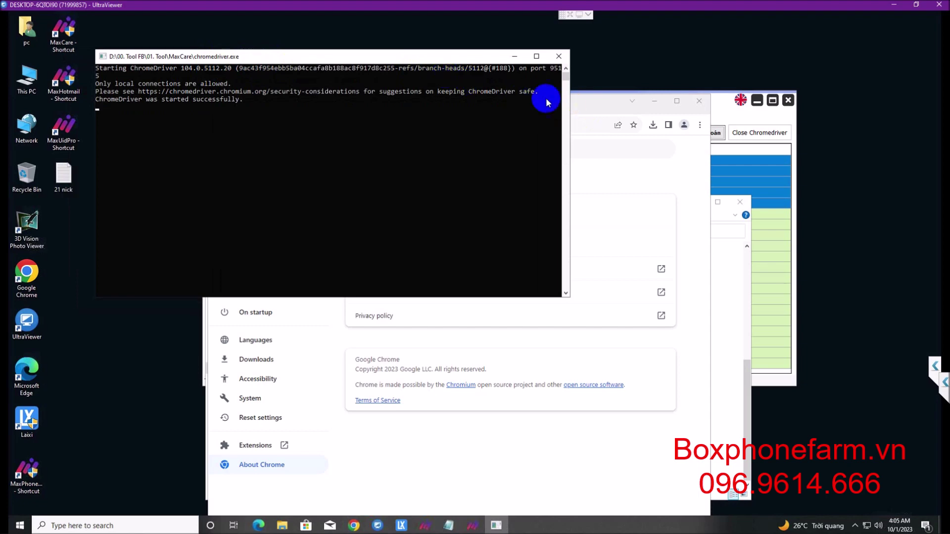
{"action": "left_click", "coordinate": [589, 106]}
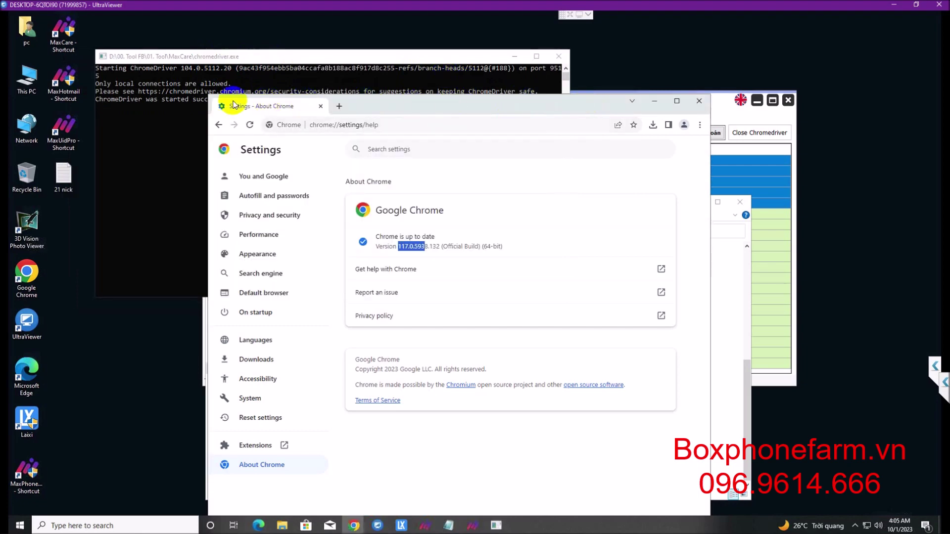
Step: Search for "chromedriver download" in a new Chrome window and open the WebDriver for Chrome Downloads page
{"action": "double_click", "coordinate": [28, 272]}
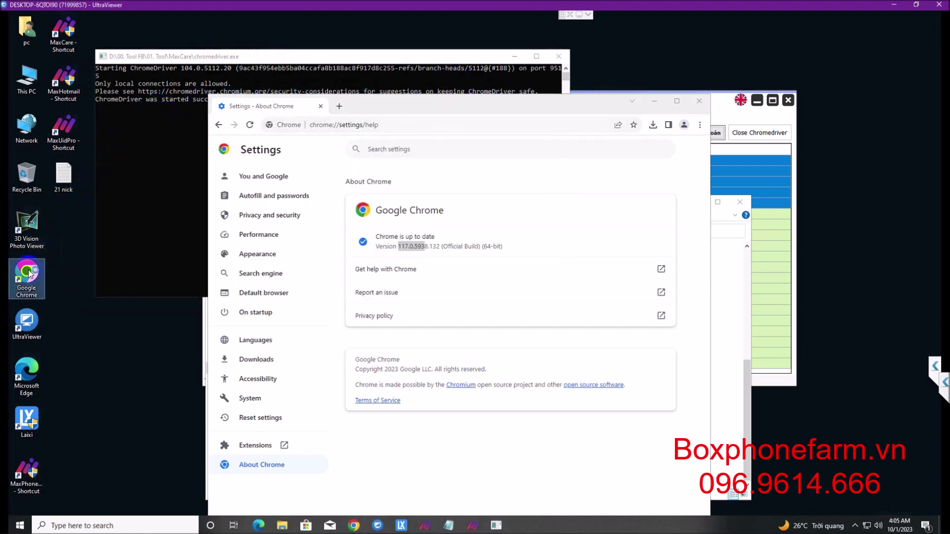
{"action": "left_click", "coordinate": [424, 135]}
{"action": "left_click", "coordinate": [443, 129]}
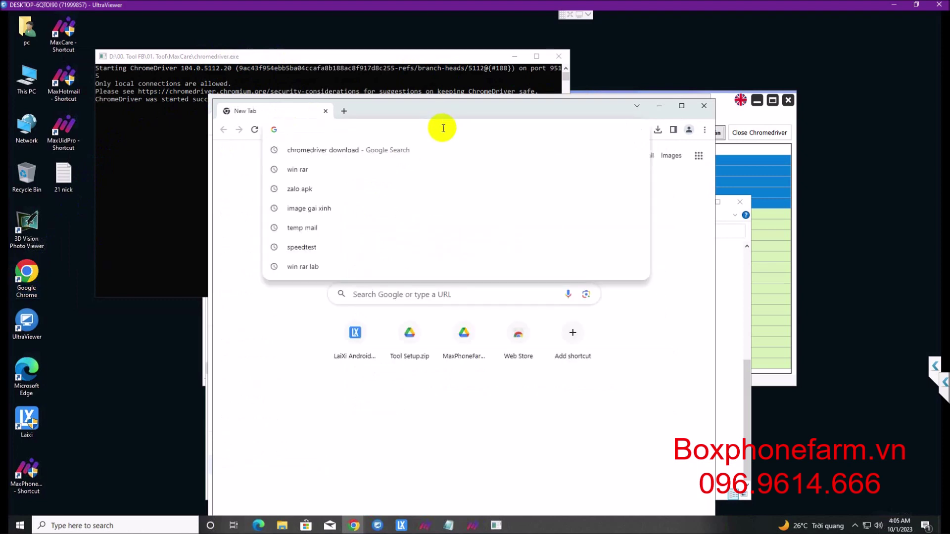
{"action": "type", "text": "chromedriver download"}
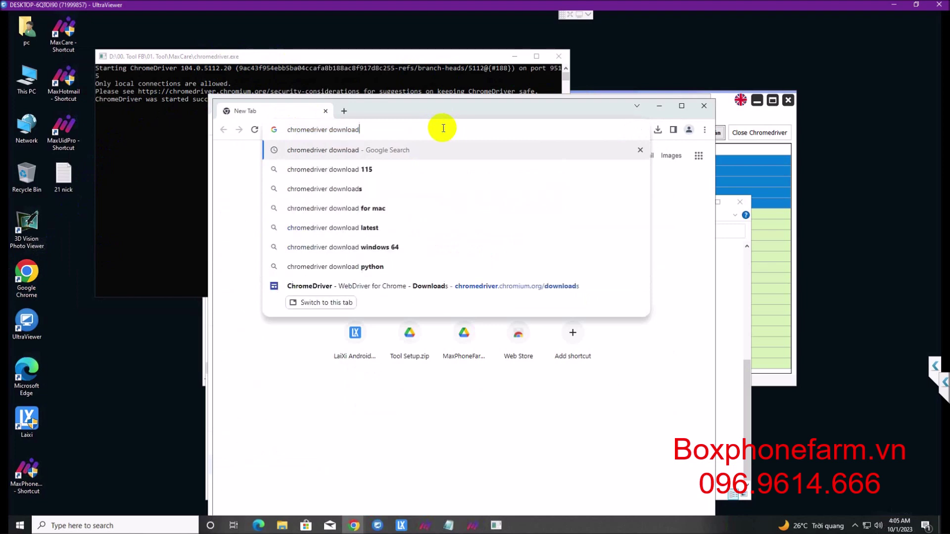
{"action": "key", "text": "Return"}
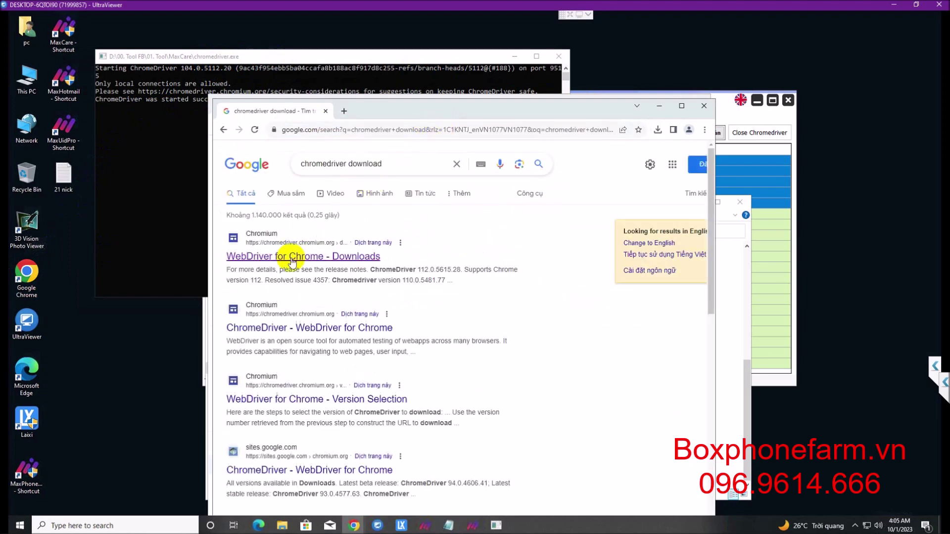
{"action": "left_click", "coordinate": [292, 261]}
{"action": "left_click_drag", "start_coordinate": [547, 109], "coordinate": [683, 84]}
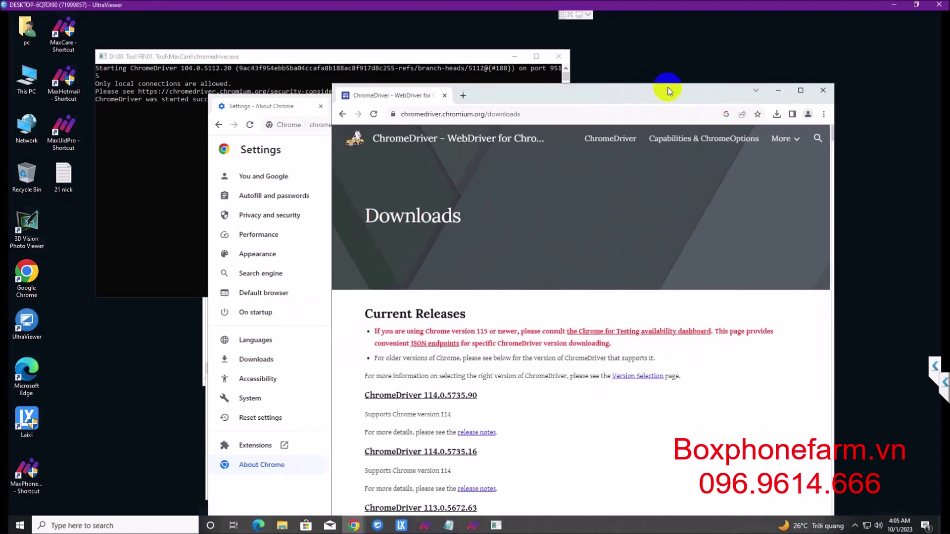
Step: Compare the installed Chrome version with the Downloads page notes and open the Chrome for Testing availability dashboard
{"action": "left_click_drag", "start_coordinate": [285, 108], "coordinate": [218, 87]}
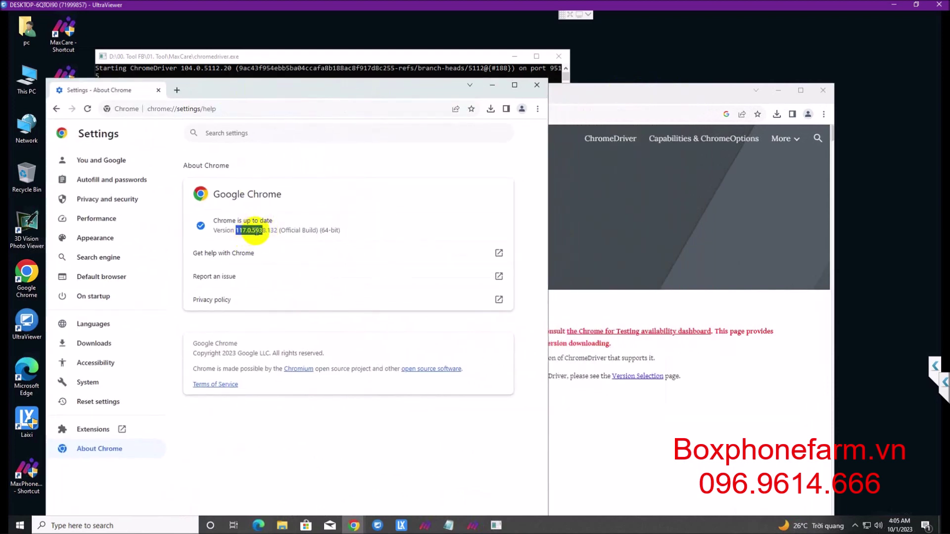
{"action": "left_click", "coordinate": [661, 91]}
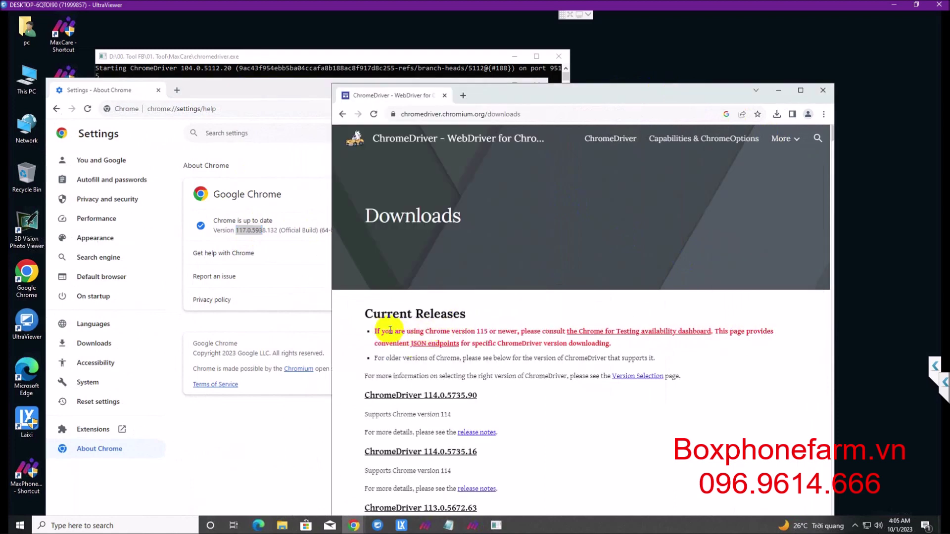
{"action": "left_click_drag", "start_coordinate": [440, 331], "coordinate": [530, 331]}
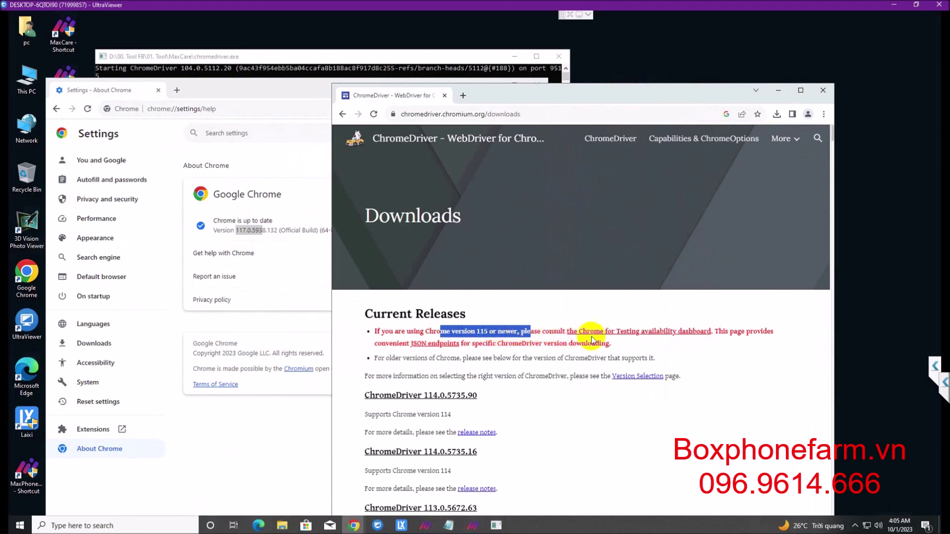
{"action": "left_click", "coordinate": [627, 336]}
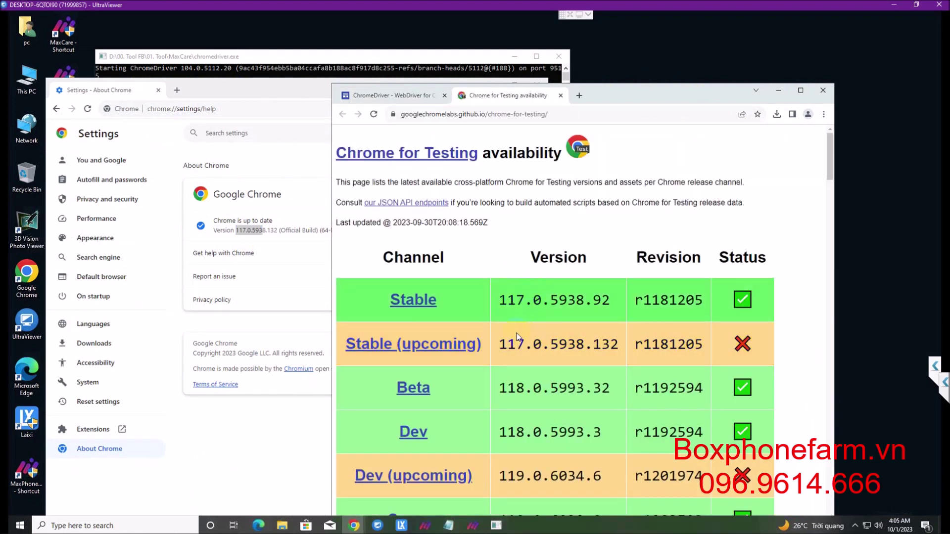
Step: Examine the channel table and the Stable section for the version matching the installed Chrome
{"action": "scroll", "coordinate": [516, 327], "scroll_direction": "down", "scroll_amount": 2}
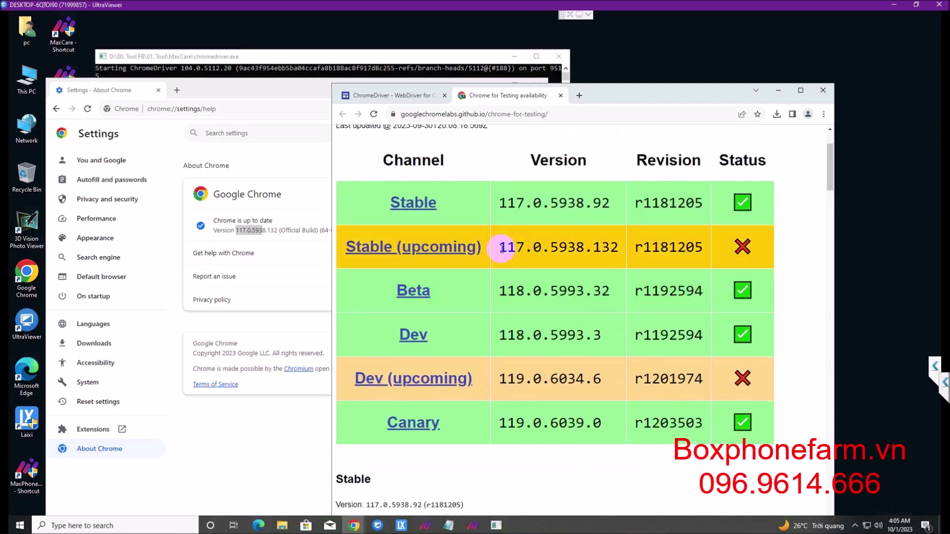
{"action": "double_click", "coordinate": [571, 247]}
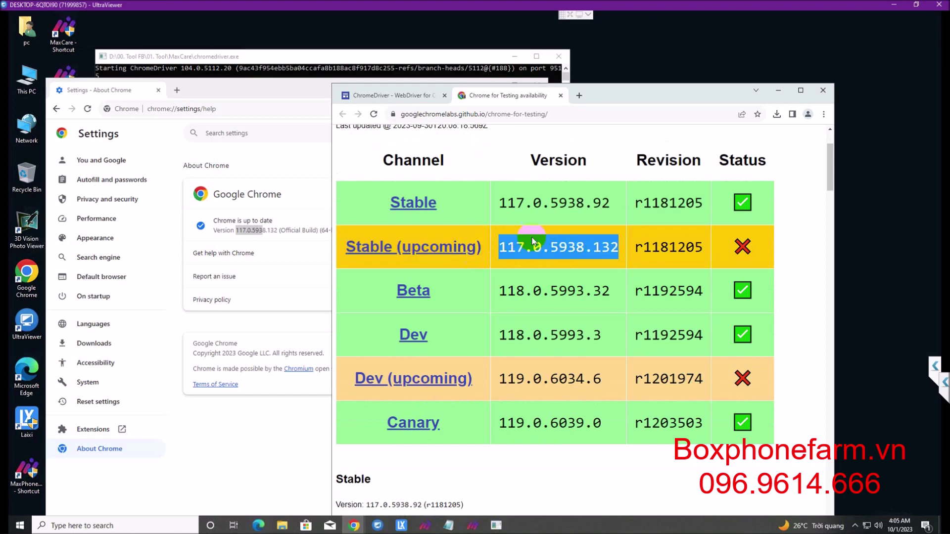
{"action": "scroll", "coordinate": [531, 275], "scroll_direction": "down", "scroll_amount": 3}
{"action": "scroll", "coordinate": [532, 278], "scroll_direction": "up", "scroll_amount": 3}
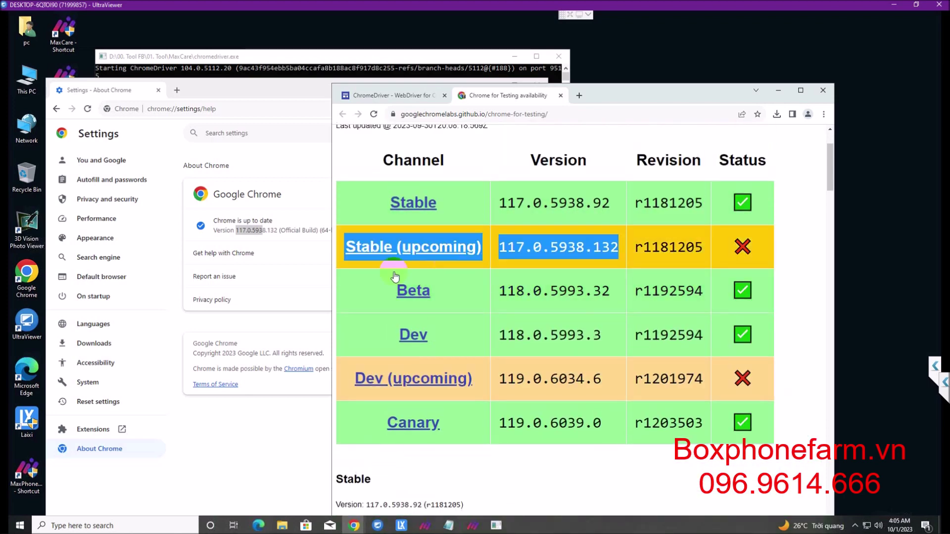
{"action": "scroll", "coordinate": [512, 310], "scroll_direction": "down", "scroll_amount": 4}
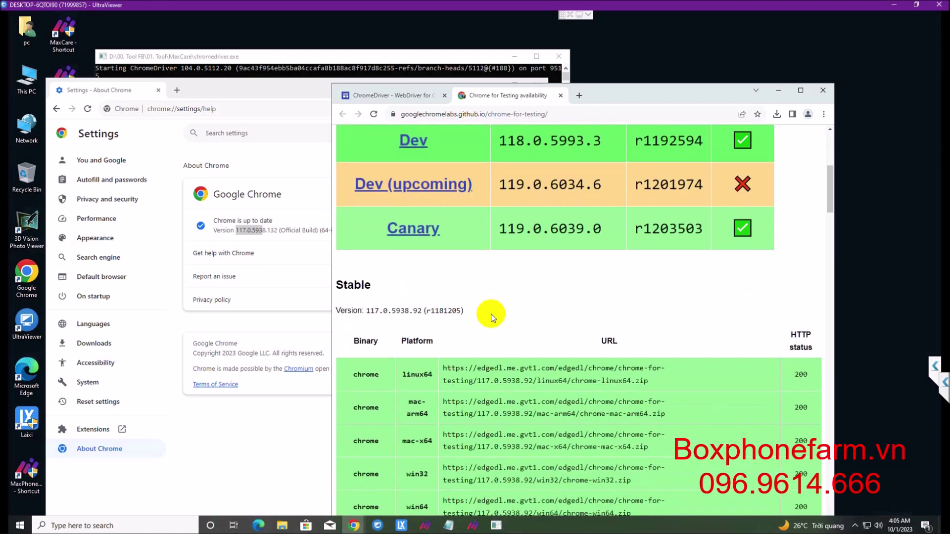
{"action": "scroll", "coordinate": [416, 327], "scroll_direction": "down", "scroll_amount": 3}
{"action": "scroll", "coordinate": [415, 330], "scroll_direction": "down", "scroll_amount": 2}
{"action": "scroll", "coordinate": [393, 291], "scroll_direction": "up", "scroll_amount": 3}
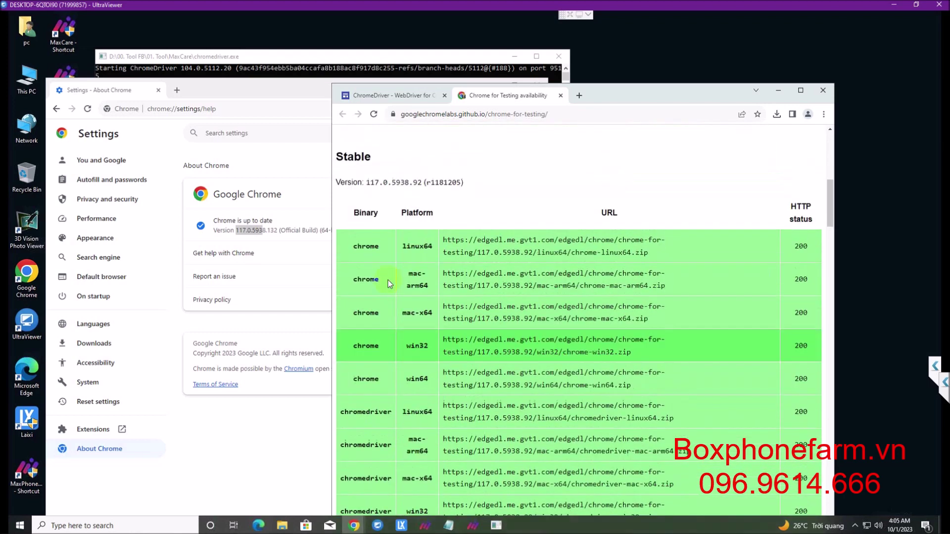
{"action": "left_click_drag", "start_coordinate": [370, 213], "coordinate": [432, 213]}
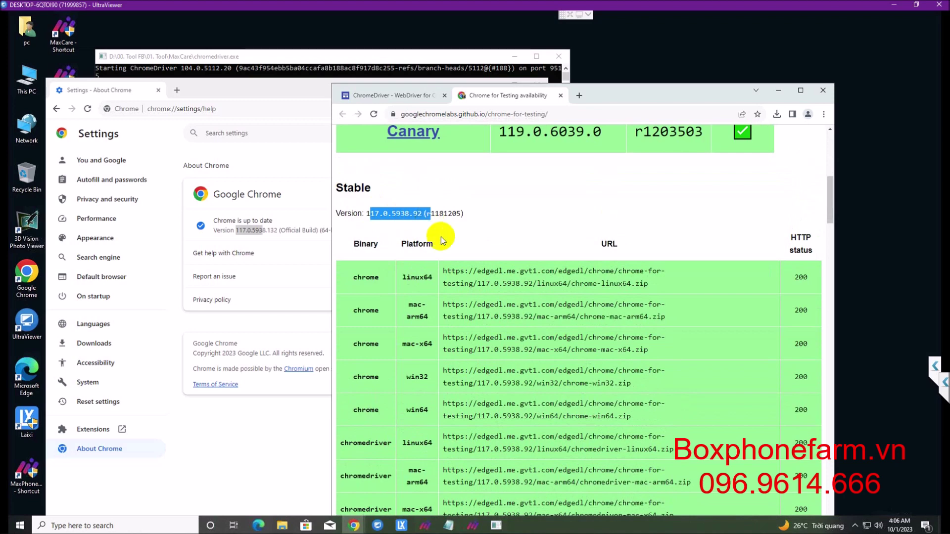
Step: Download the Stable 117.0.5938.92 chromedriver-win32.zip from its listed URL and show the recent downloads
{"action": "scroll", "coordinate": [441, 236], "scroll_direction": "down", "scroll_amount": 3}
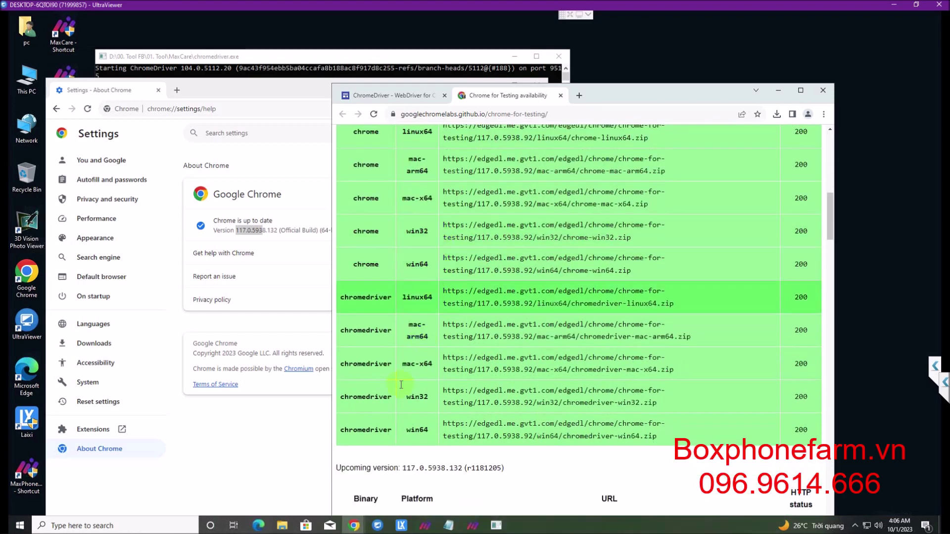
{"action": "double_click", "coordinate": [374, 397]}
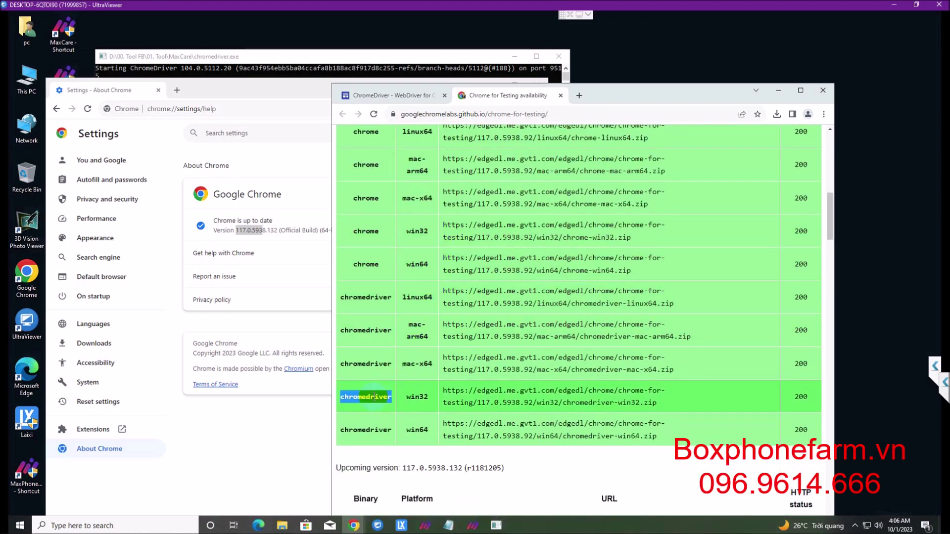
{"action": "double_click", "coordinate": [413, 398]}
{"action": "left_click_drag", "start_coordinate": [455, 393], "coordinate": [656, 405]}
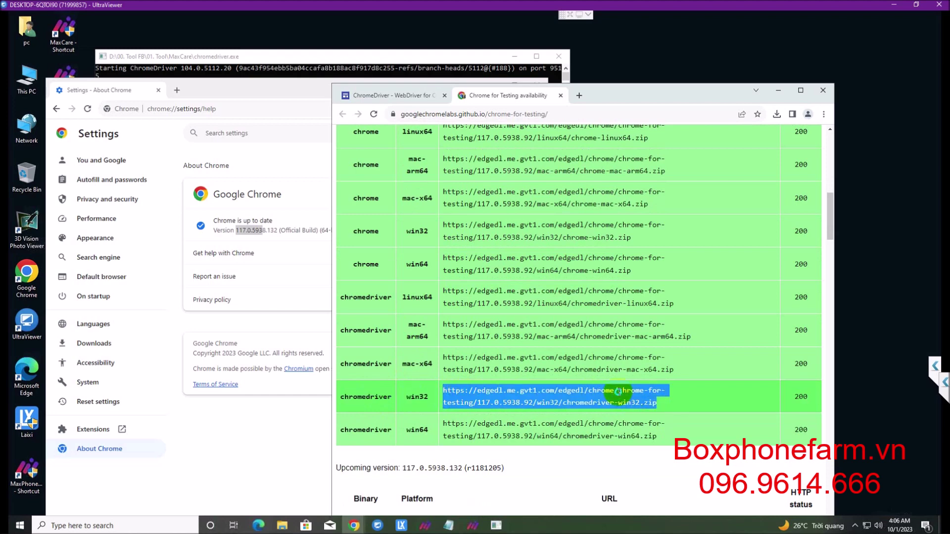
{"action": "right_click", "coordinate": [618, 392]}
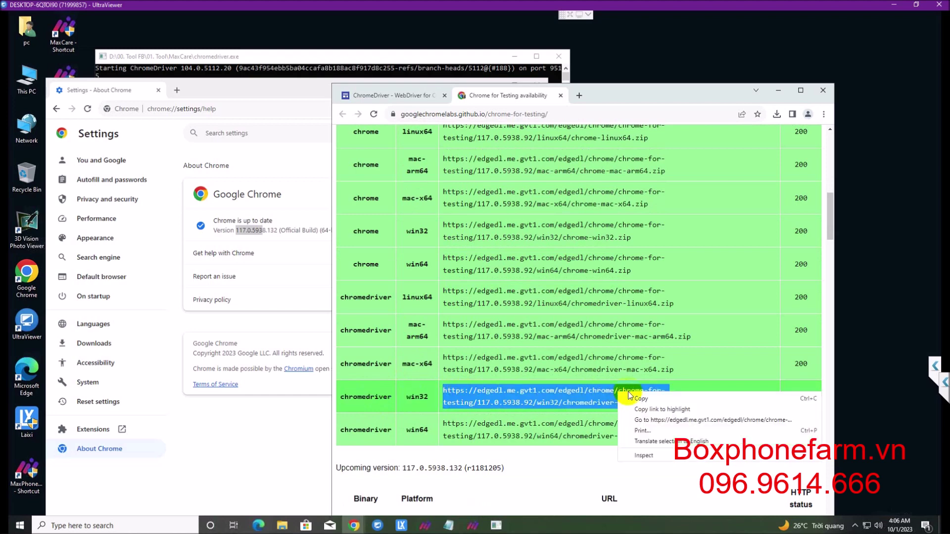
{"action": "left_click", "coordinate": [655, 421]}
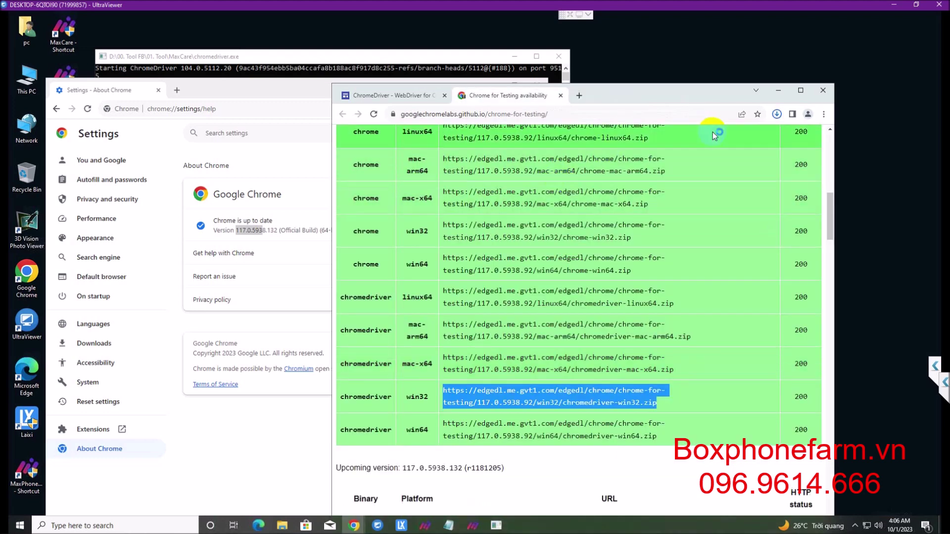
{"action": "left_click", "coordinate": [776, 114]}
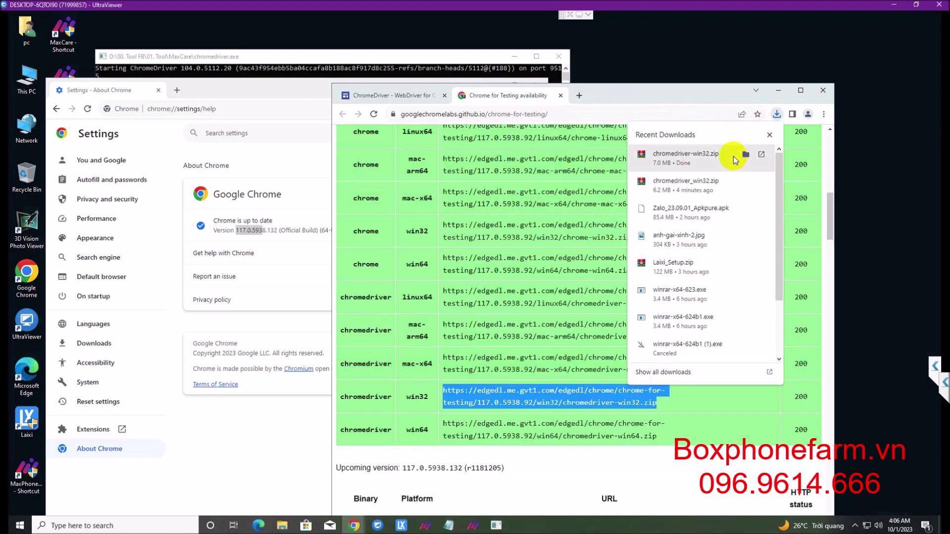
Step: Extract the downloaded chromedriver-win32 archive into its own folder in Downloads and open the inner chromedriver-win32 folder
{"action": "left_click", "coordinate": [745, 154]}
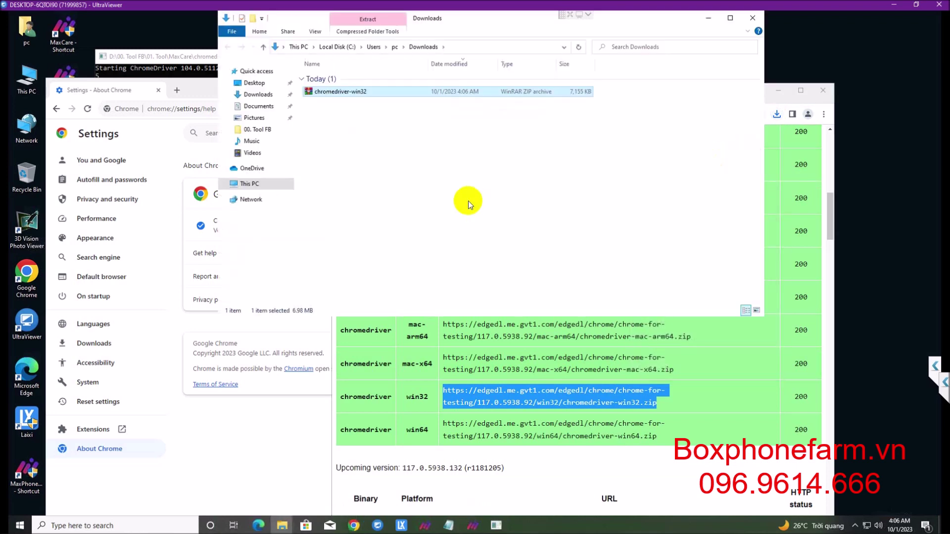
{"action": "right_click", "coordinate": [401, 94]}
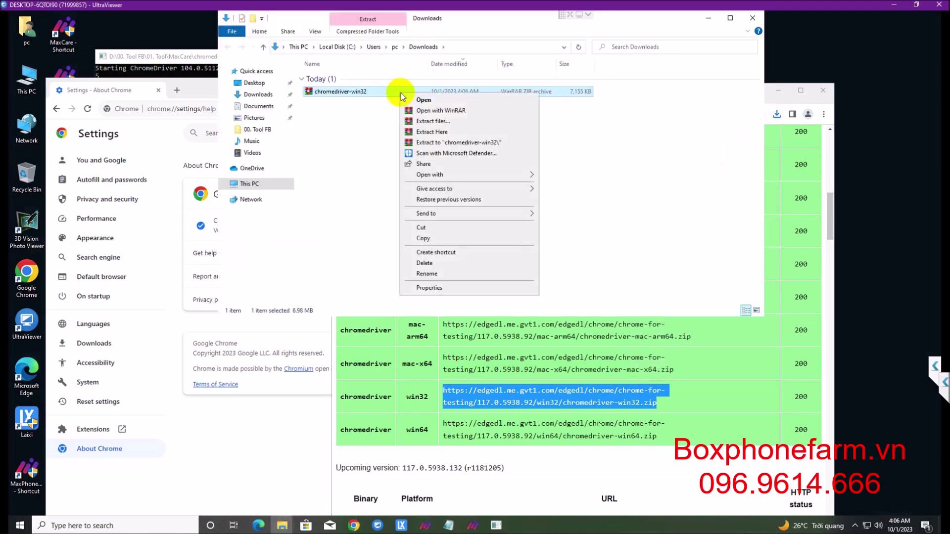
{"action": "left_click", "coordinate": [446, 143]}
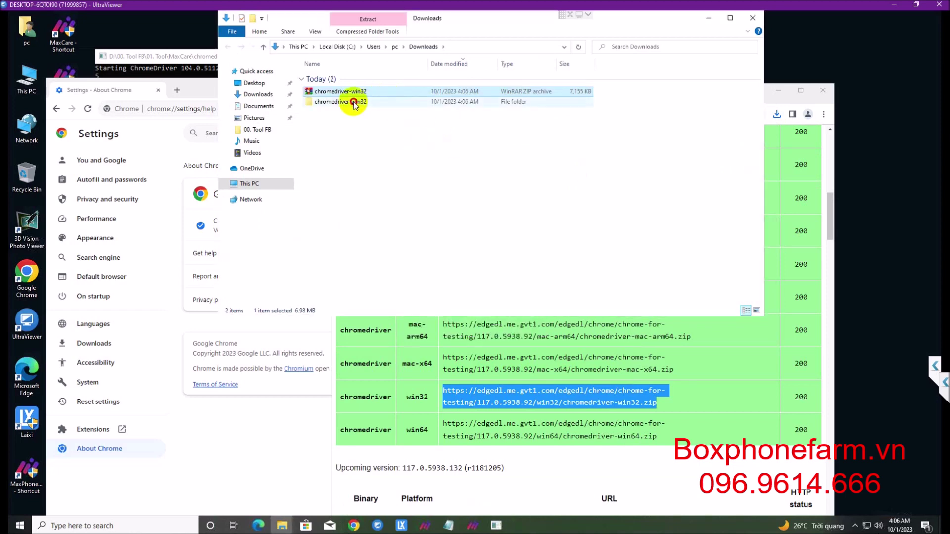
{"action": "double_click", "coordinate": [354, 103]}
{"action": "double_click", "coordinate": [359, 78]}
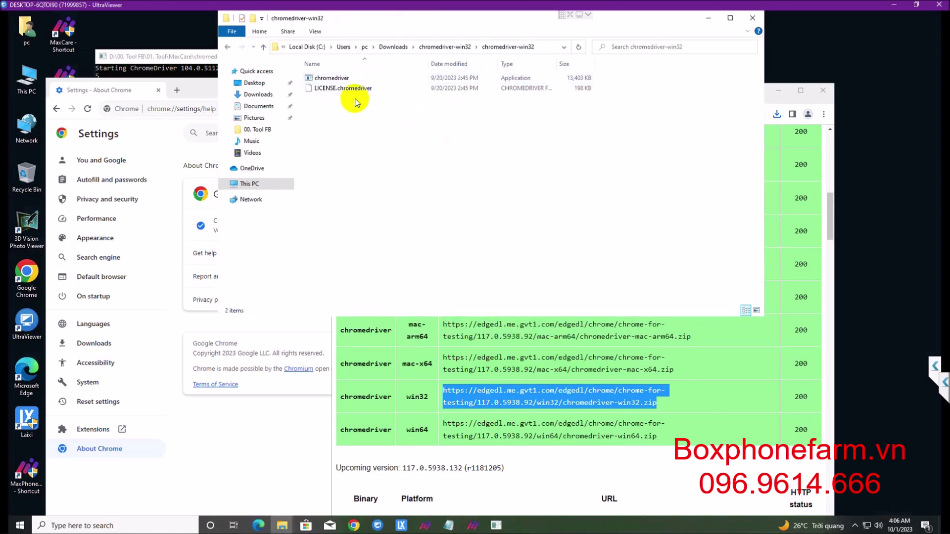
Step: Copy the chromedriver application from the extracted folder
{"action": "left_click", "coordinate": [345, 80]}
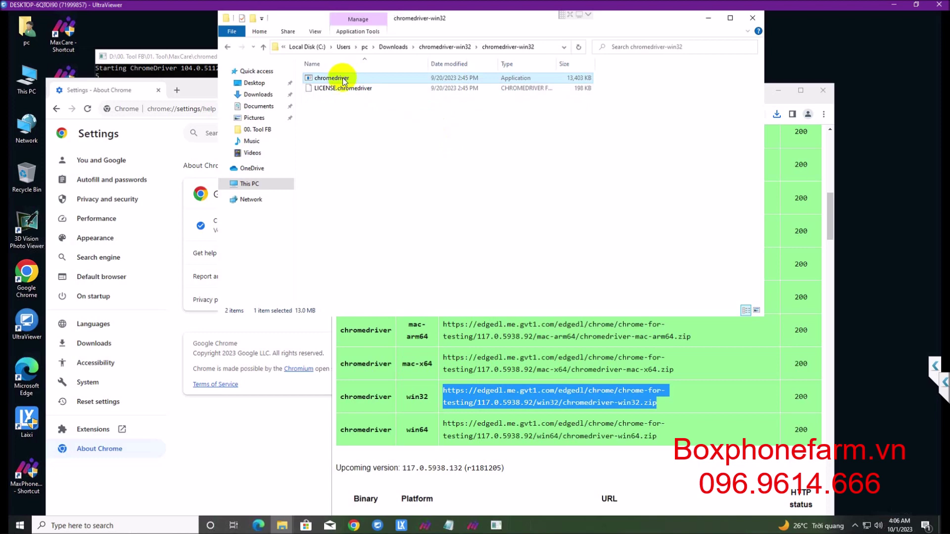
{"action": "right_click", "coordinate": [342, 78]}
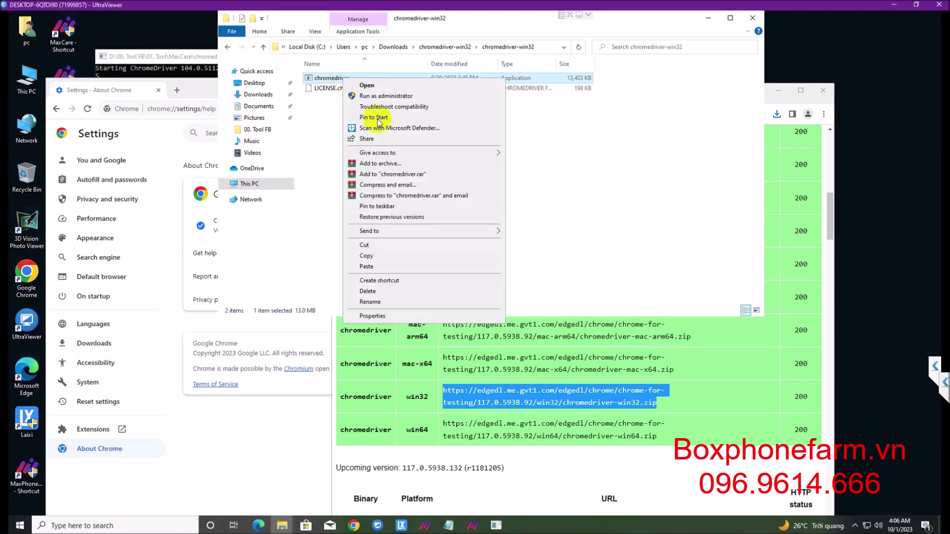
{"action": "left_click", "coordinate": [371, 256]}
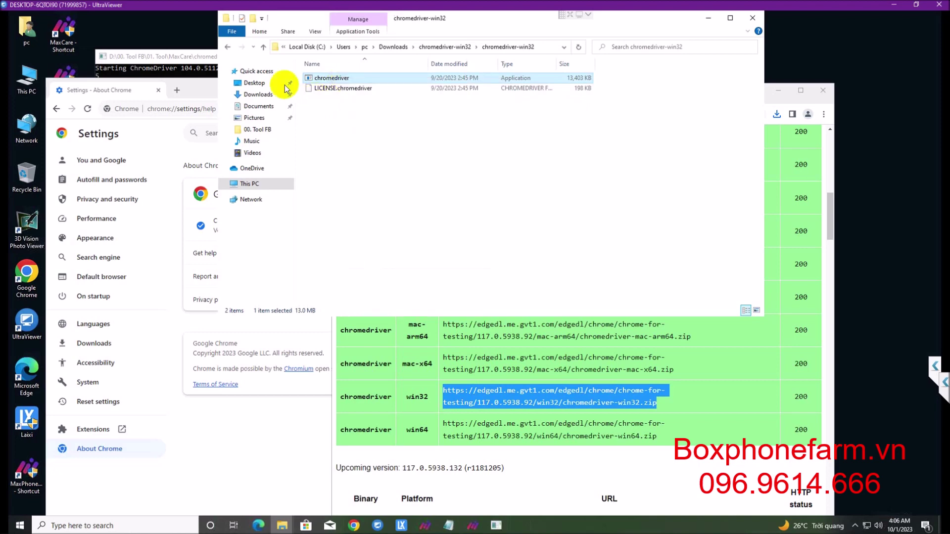
Step: Close the old ChromeDriver console and minimize the Chrome and folder windows, leaving MaxCare on the desktop
{"action": "left_click", "coordinate": [191, 55]}
{"action": "left_click", "coordinate": [560, 57]}
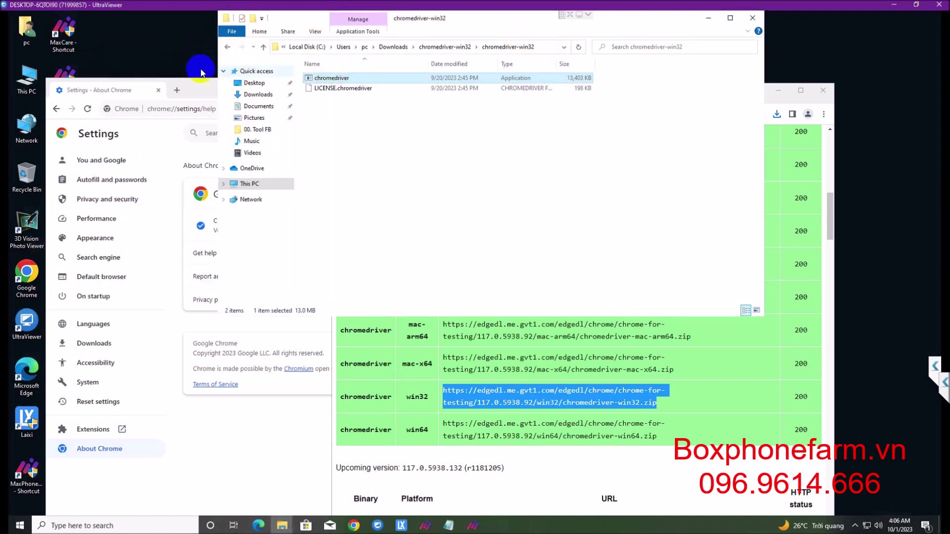
{"action": "left_click", "coordinate": [707, 18]}
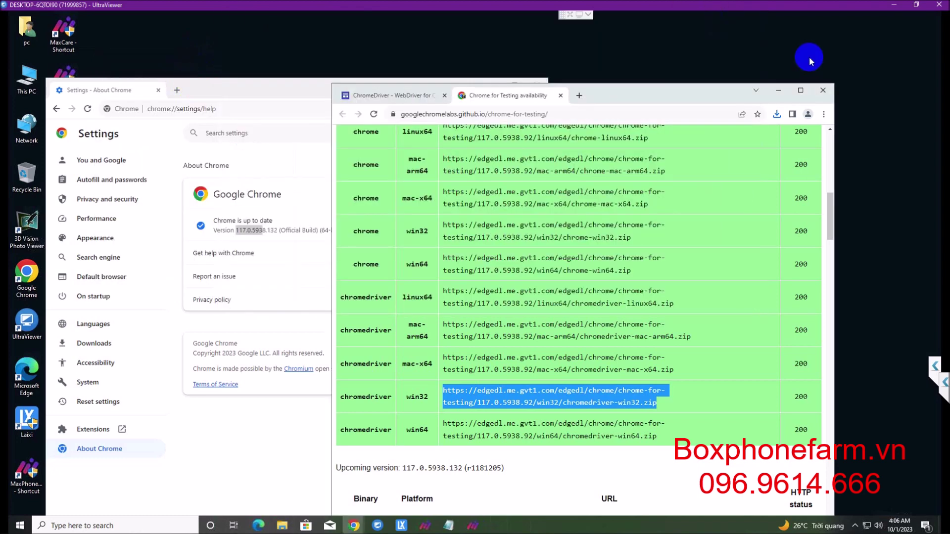
{"action": "left_click", "coordinate": [778, 91]}
{"action": "left_click", "coordinate": [491, 85]}
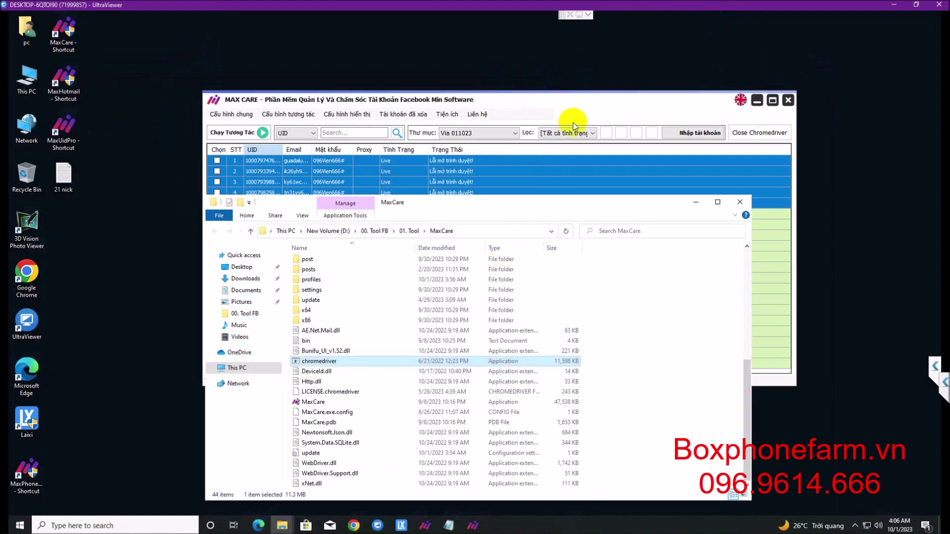
{"action": "left_click", "coordinate": [695, 202]}
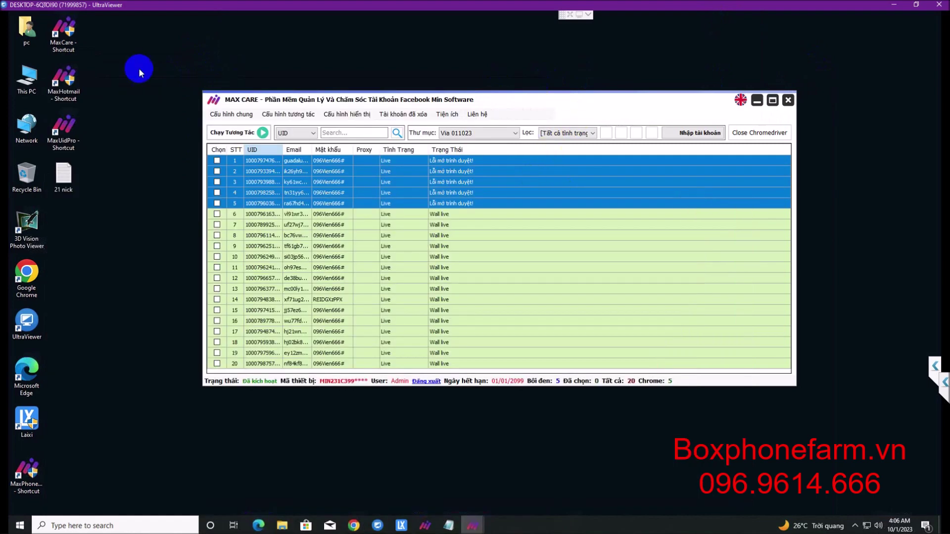
Step: Open the MaxCare program folder from its desktop shortcut and try to replace its chromedriver.exe with the copied file
{"action": "right_click", "coordinate": [58, 33]}
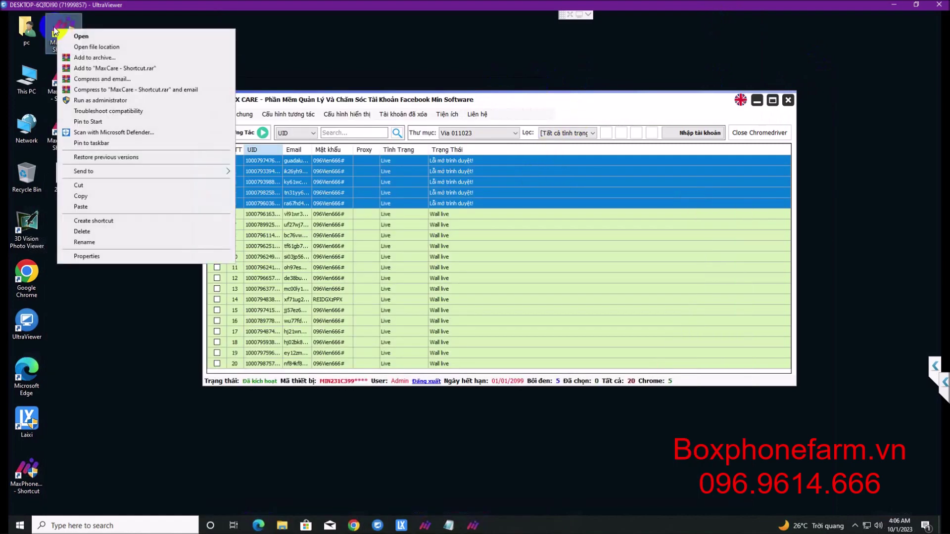
{"action": "left_click", "coordinate": [55, 32]}
{"action": "right_click", "coordinate": [65, 31]}
{"action": "left_click", "coordinate": [96, 43]}
{"action": "left_click", "coordinate": [621, 360]}
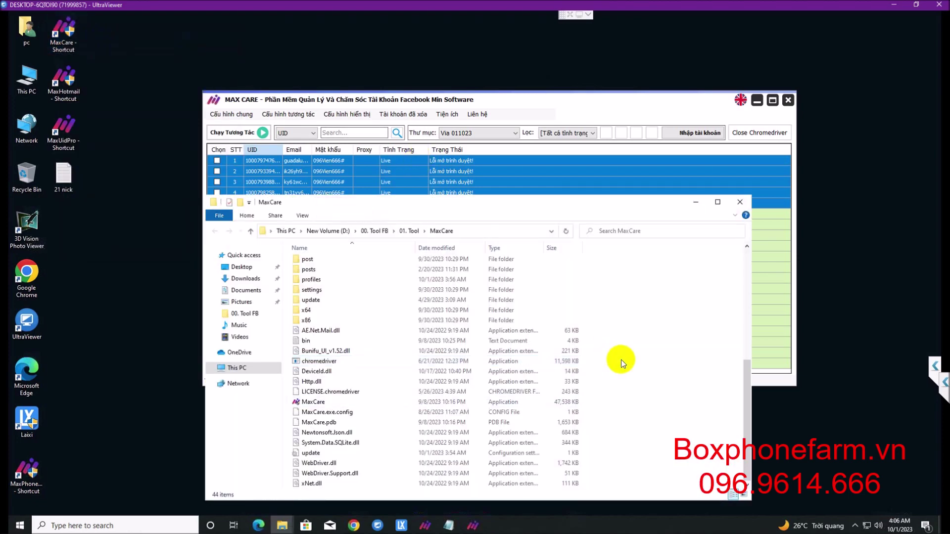
{"action": "key", "text": "ctrl+v"}
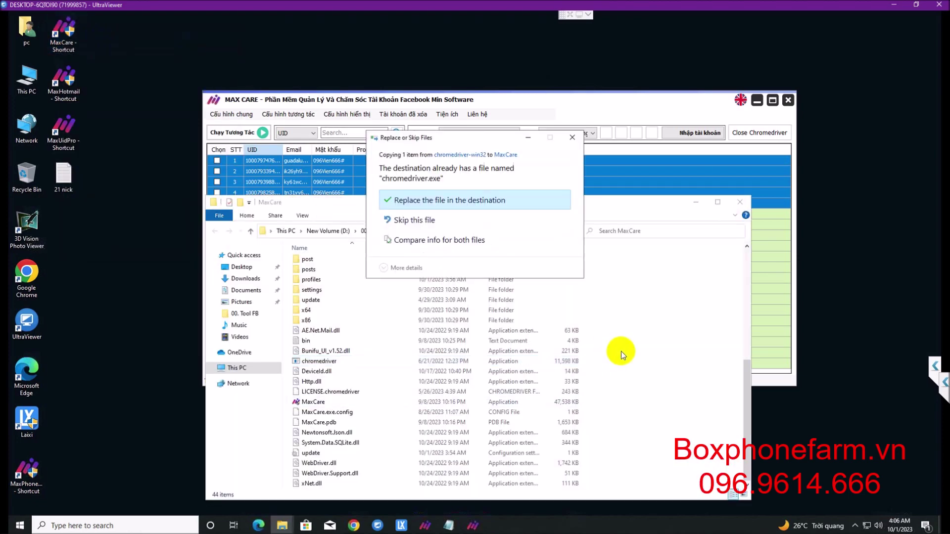
{"action": "left_click", "coordinate": [467, 198]}
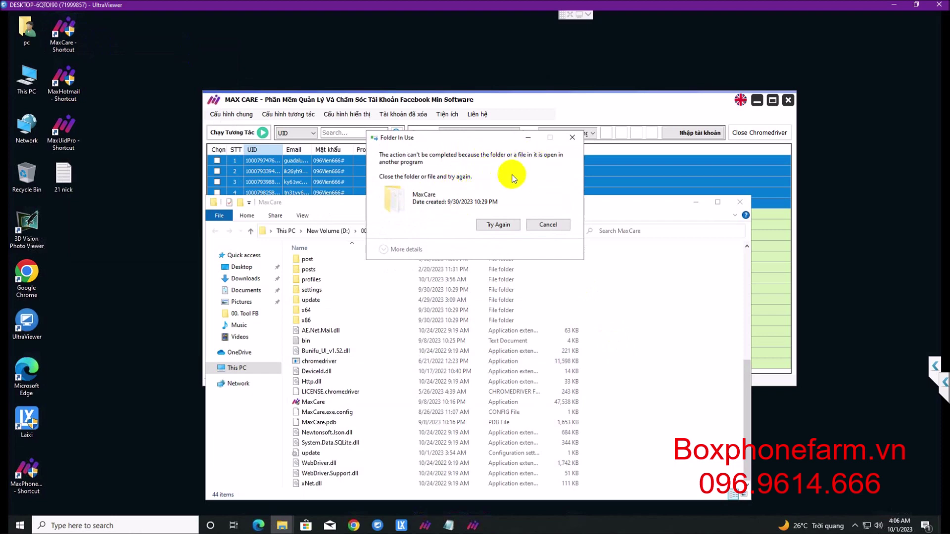
Step: Paste chromedriver.exe into the MaxCare folder again, replacing the existing file and retrying the interrupted copy, and run it to check its version
{"action": "left_click", "coordinate": [499, 101]}
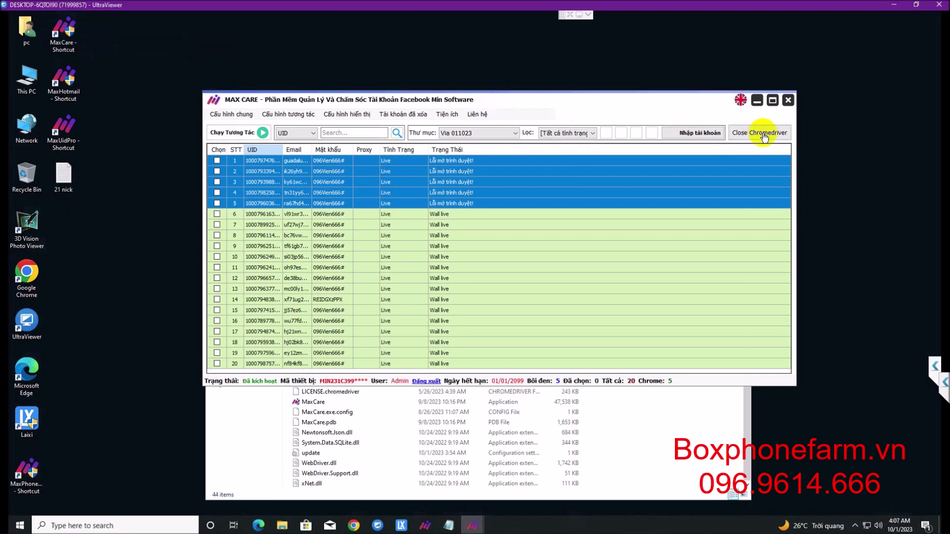
{"action": "left_click", "coordinate": [476, 518]}
{"action": "left_click", "coordinate": [643, 441]}
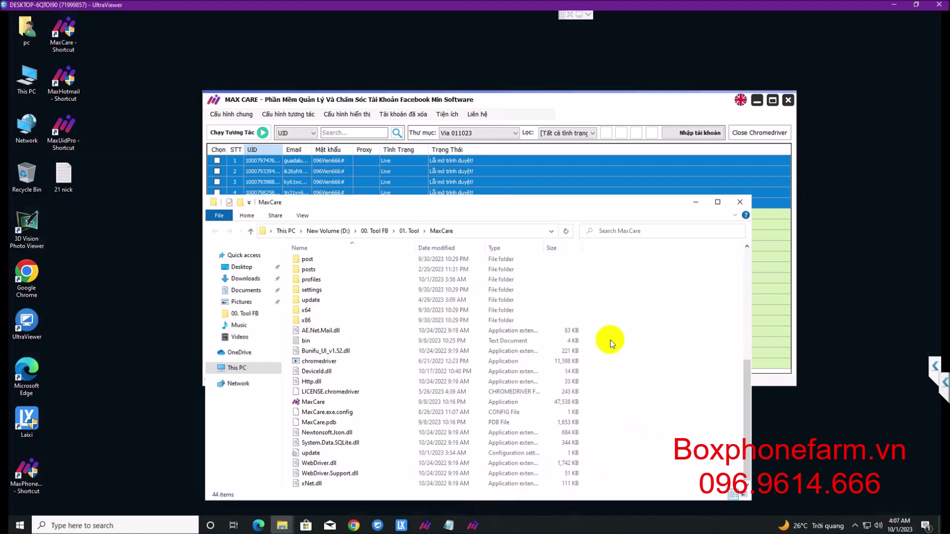
{"action": "key", "text": "ctrl+v"}
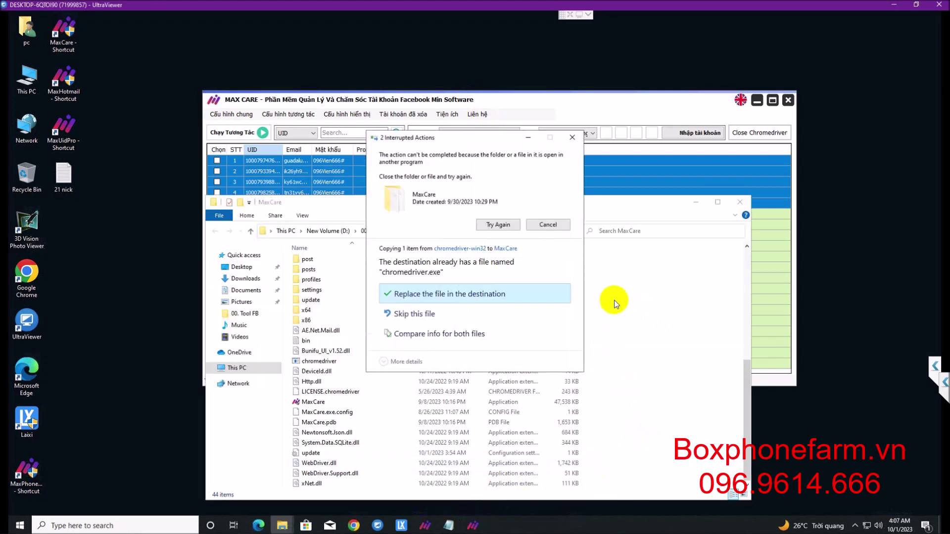
{"action": "left_click", "coordinate": [456, 292]}
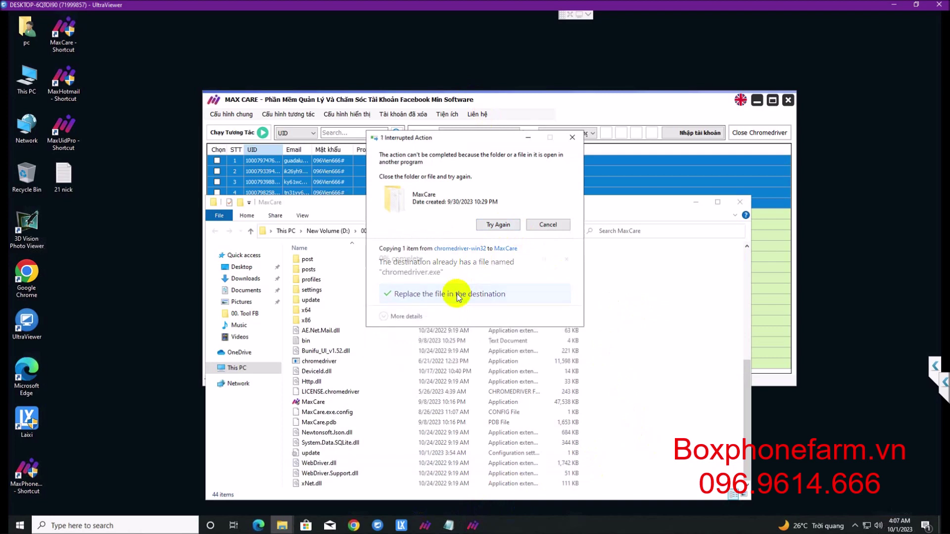
{"action": "left_click", "coordinate": [501, 225]}
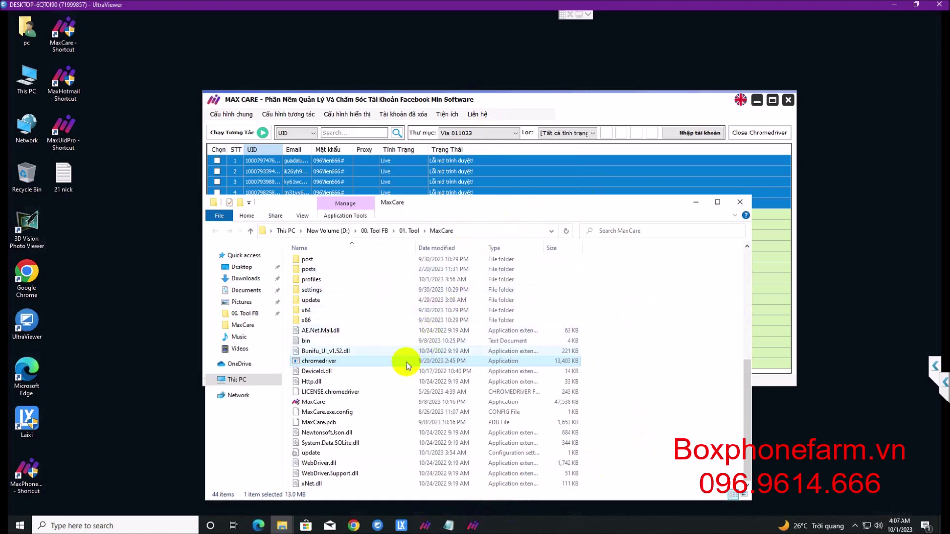
{"action": "double_click", "coordinate": [350, 361]}
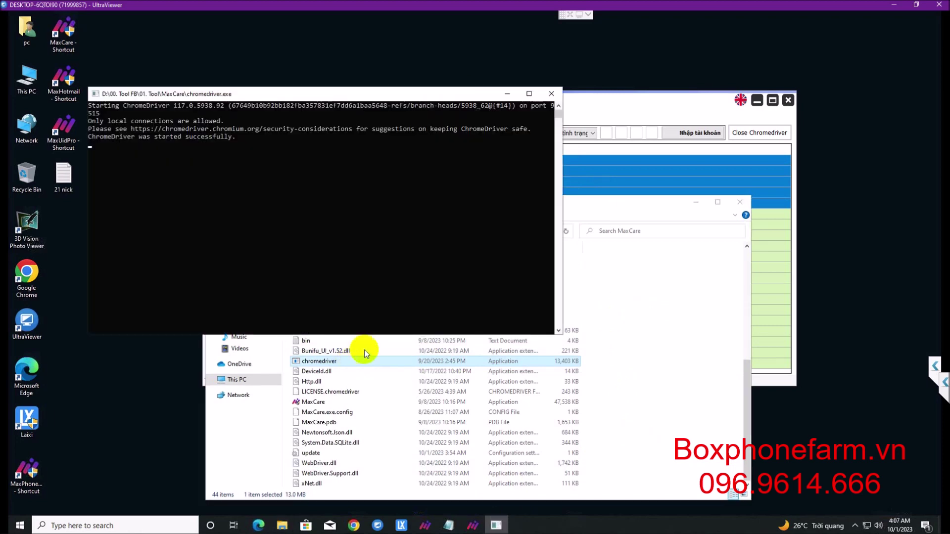
{"action": "left_click", "coordinate": [504, 93]}
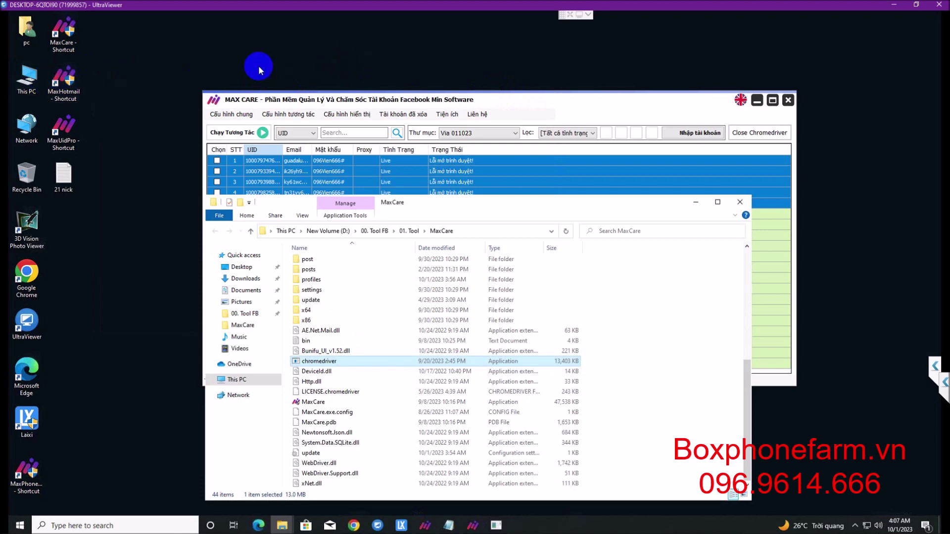
Step: Open the Max HotMail program folder from the MaxHotmail desktop shortcut and replace its chromedriver.exe with the copied file
{"action": "right_click", "coordinate": [71, 87]}
{"action": "left_click", "coordinate": [123, 102]}
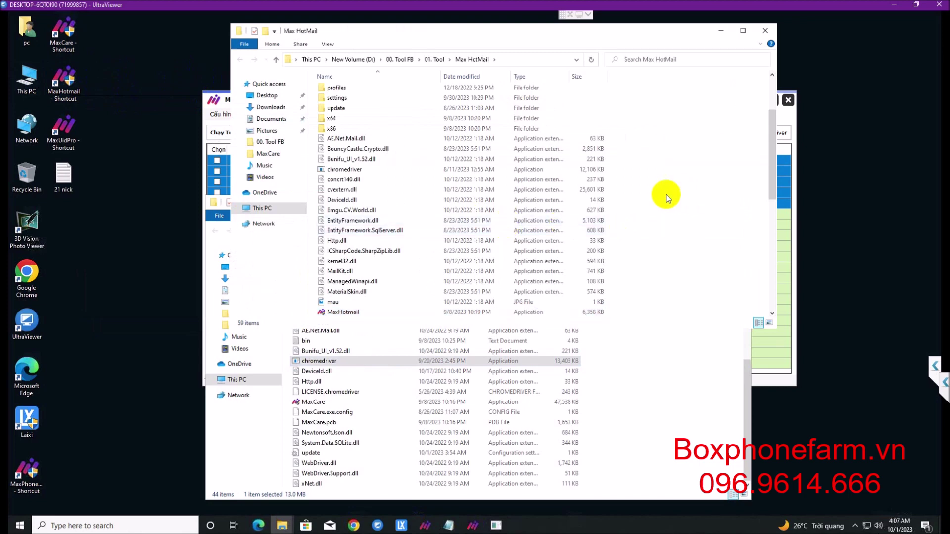
{"action": "key", "text": "ctrl+v"}
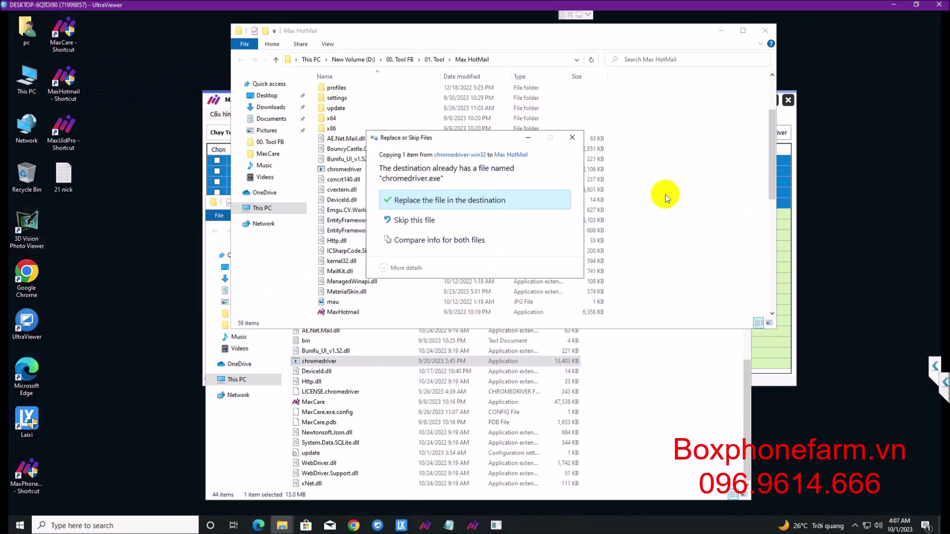
{"action": "left_click", "coordinate": [431, 202]}
Step: Run the replaced chromedriver in the Max HotMail folder to check it, and close the Max HotMail and MaxCare folder windows
{"action": "left_click", "coordinate": [375, 173]}
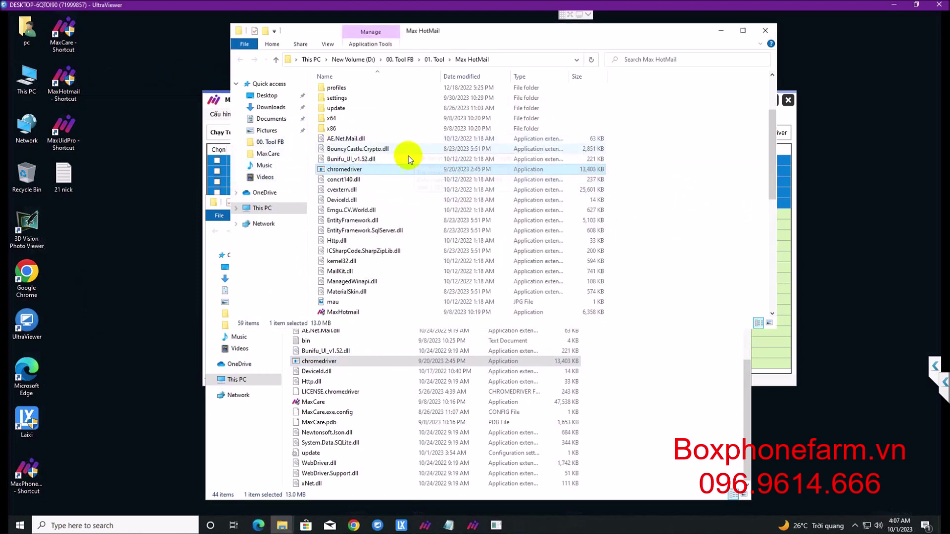
{"action": "double_click", "coordinate": [369, 172]}
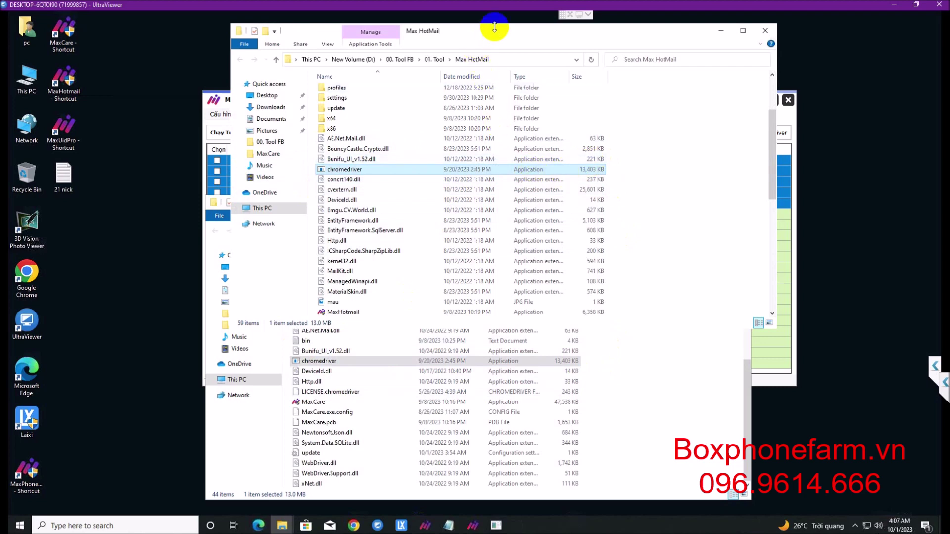
{"action": "left_click_drag", "start_coordinate": [494, 27], "coordinate": [494, 88]}
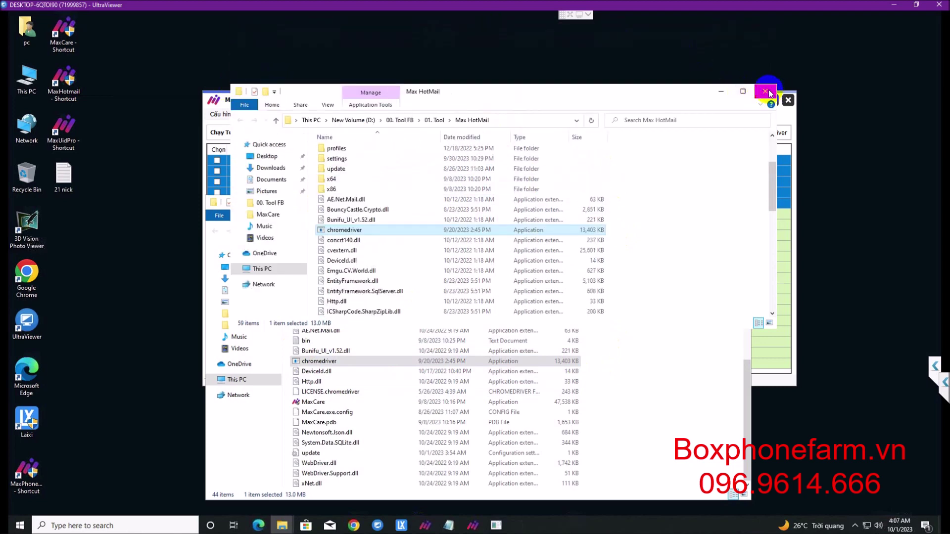
{"action": "left_click", "coordinate": [765, 91]}
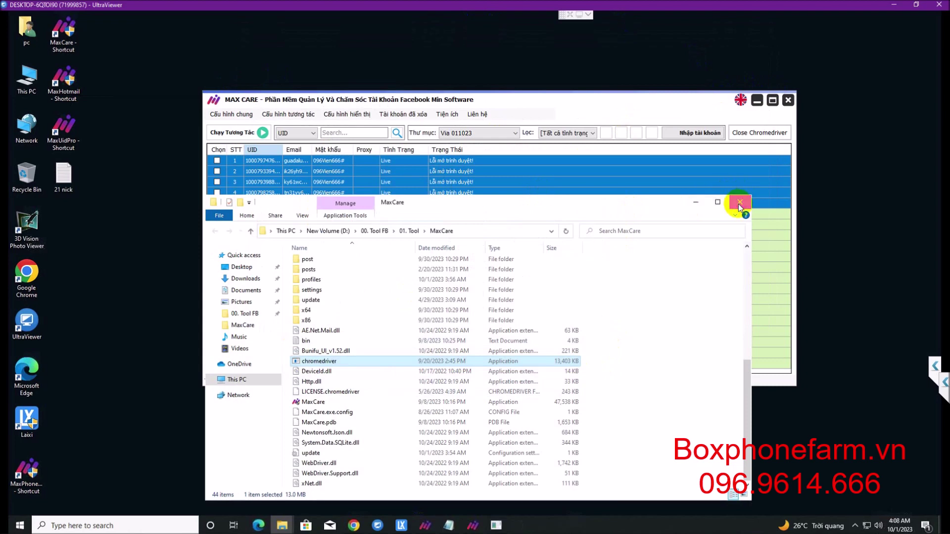
{"action": "left_click", "coordinate": [740, 203]}
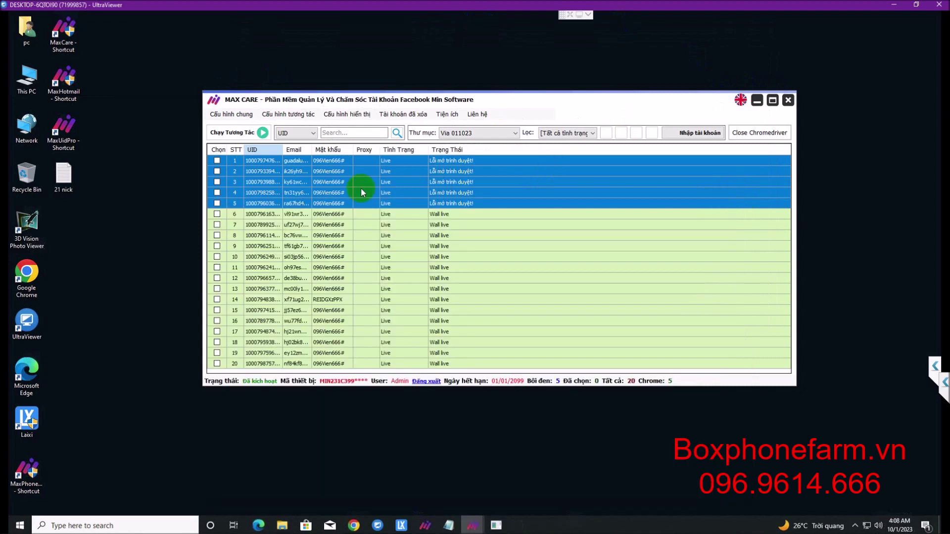
Step: Tick the five highlighted accounts in MaxCare's list and start the interaction run (Chạy Tương Tác)
{"action": "right_click", "coordinate": [310, 165]}
{"action": "mouse_move", "coordinate": [395, 172]}
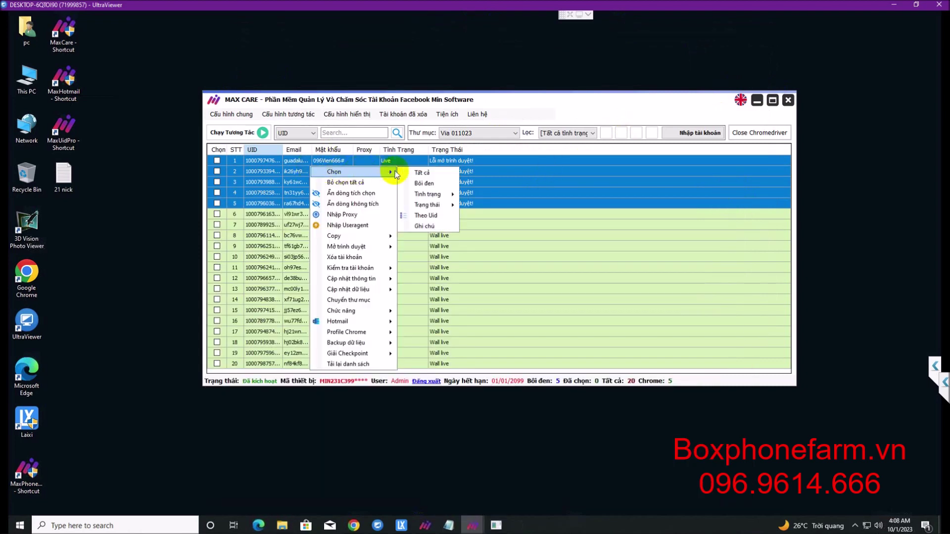
{"action": "left_click", "coordinate": [421, 183]}
{"action": "left_click", "coordinate": [292, 223]}
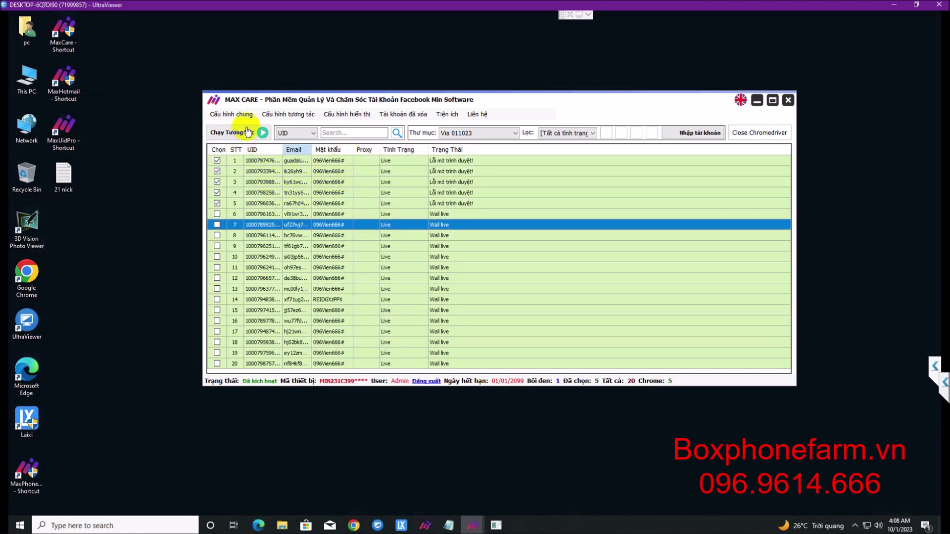
{"action": "left_click", "coordinate": [232, 133]}
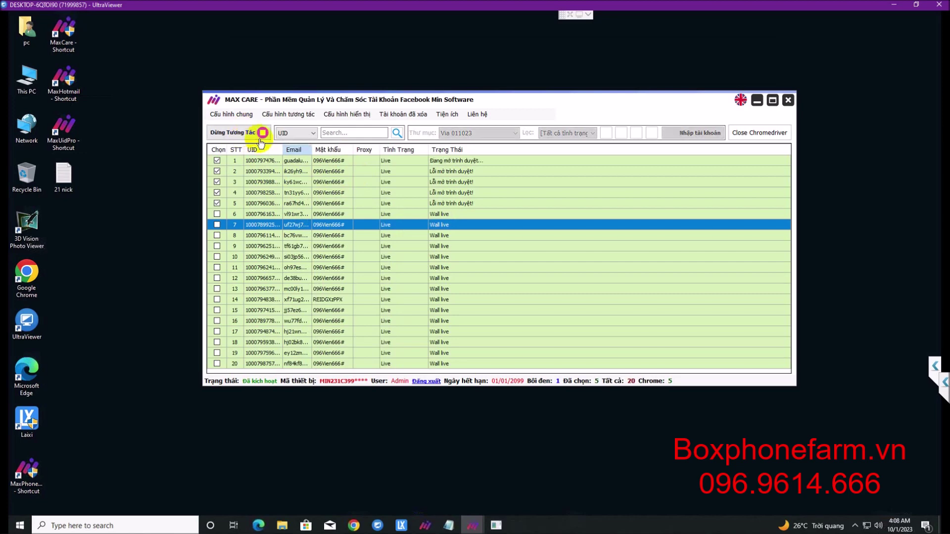